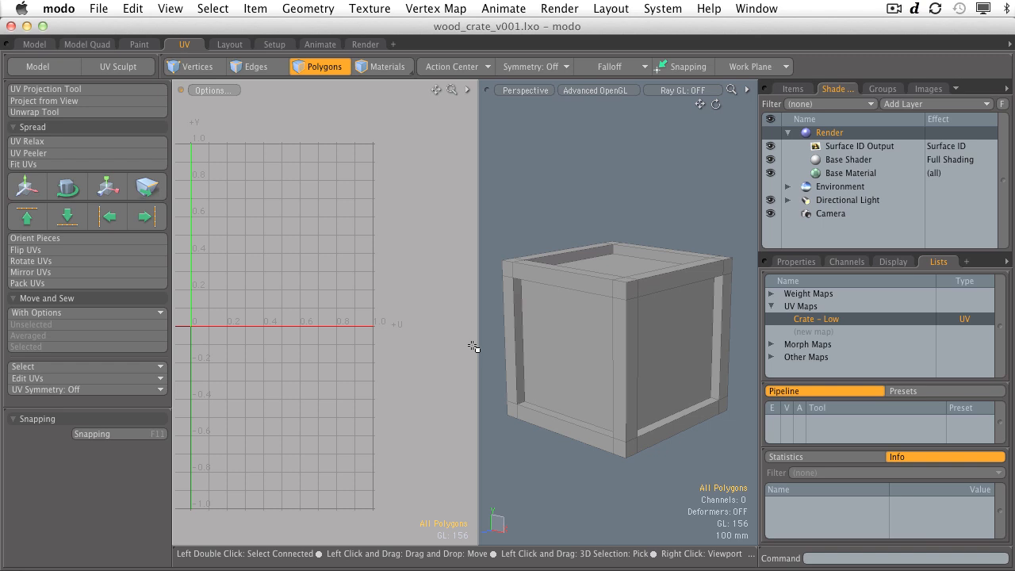
- Isolate one side of the crate by selecting its recessed panel, expanding the selection twice to the surrounding frame, and hiding all unselected polygons
left_click_drag(608, 317, 561, 311, "alt")
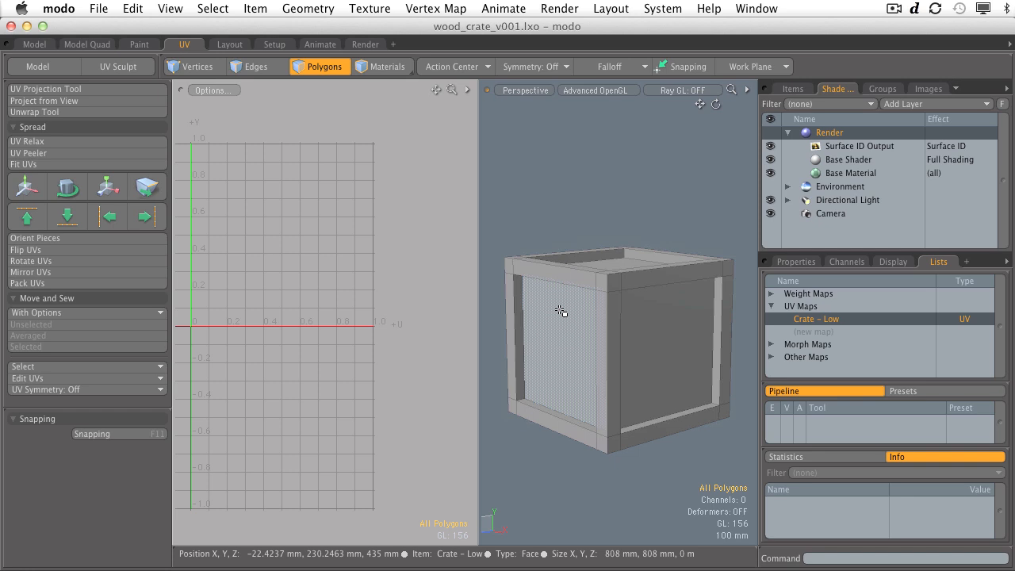
left_click_drag(564, 294, 606, 313, "alt")
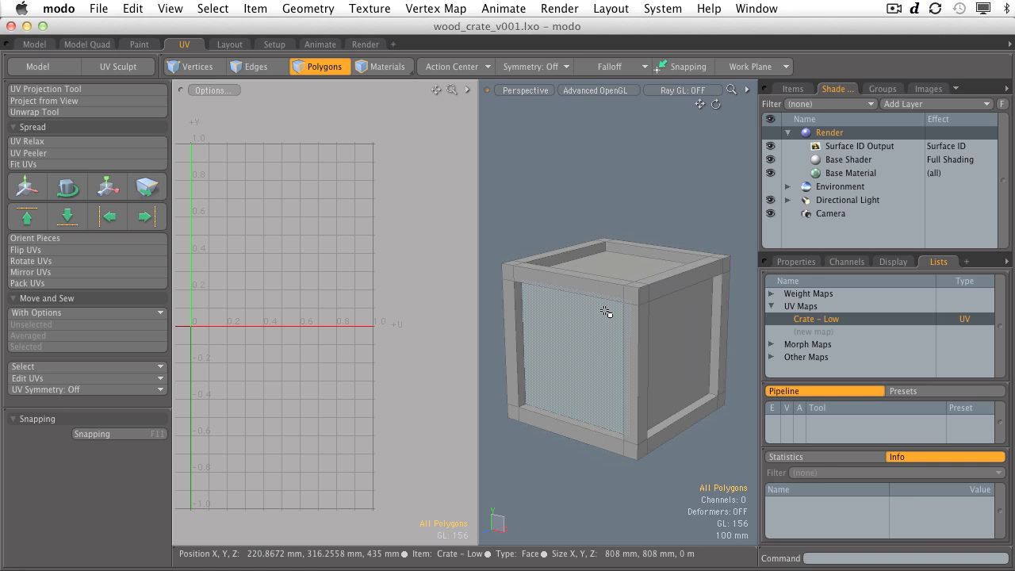
left_click_drag(555, 193, 557, 233, "alt")
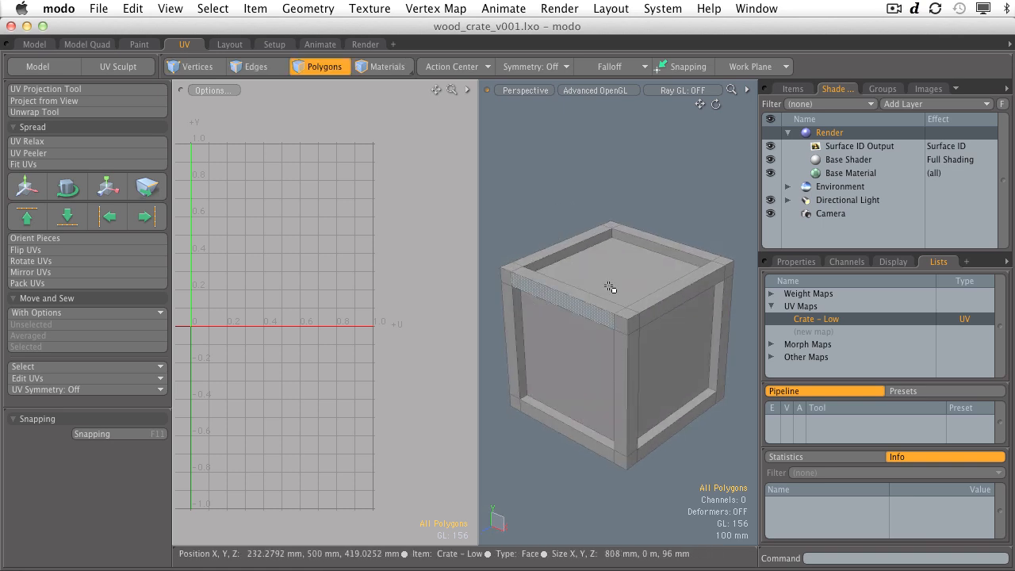
left_click_drag(675, 330, 618, 302, "alt")
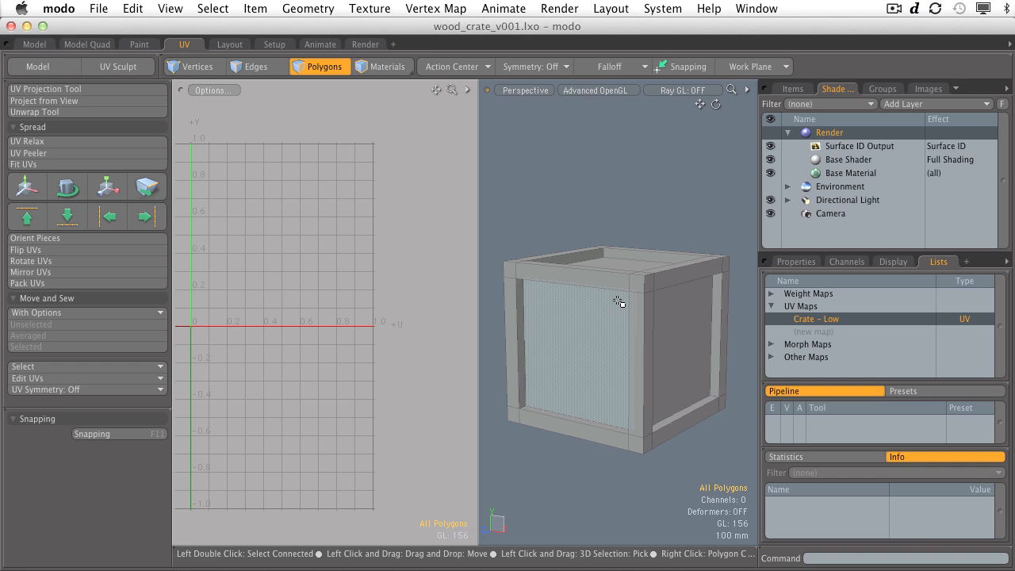
left_click_drag(618, 301, 627, 346, "alt")
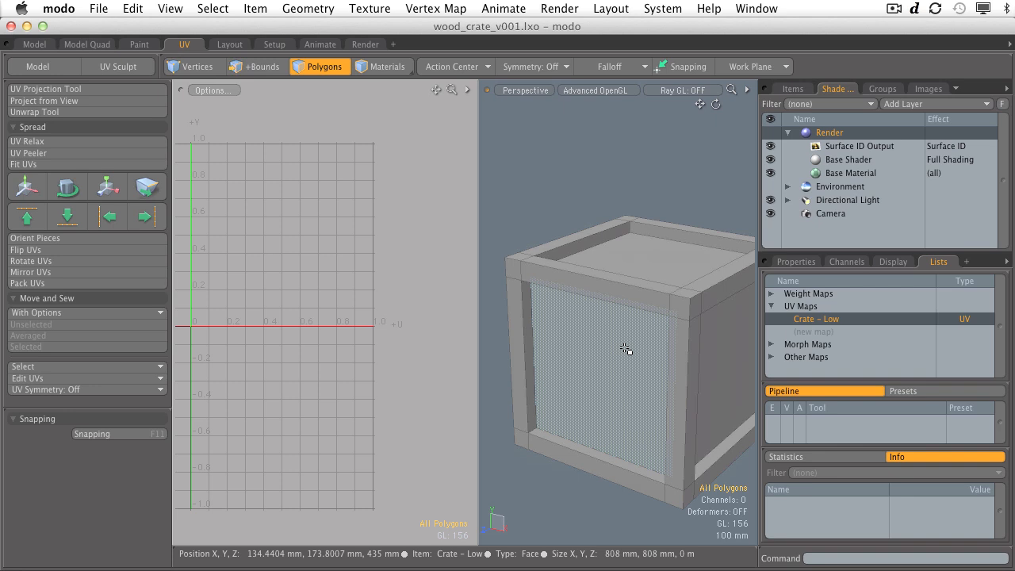
left_click(623, 351, "shift")
left_click_drag(605, 351, 623, 336, "alt+shift")
key("shift+Up")
key("shift+Up")
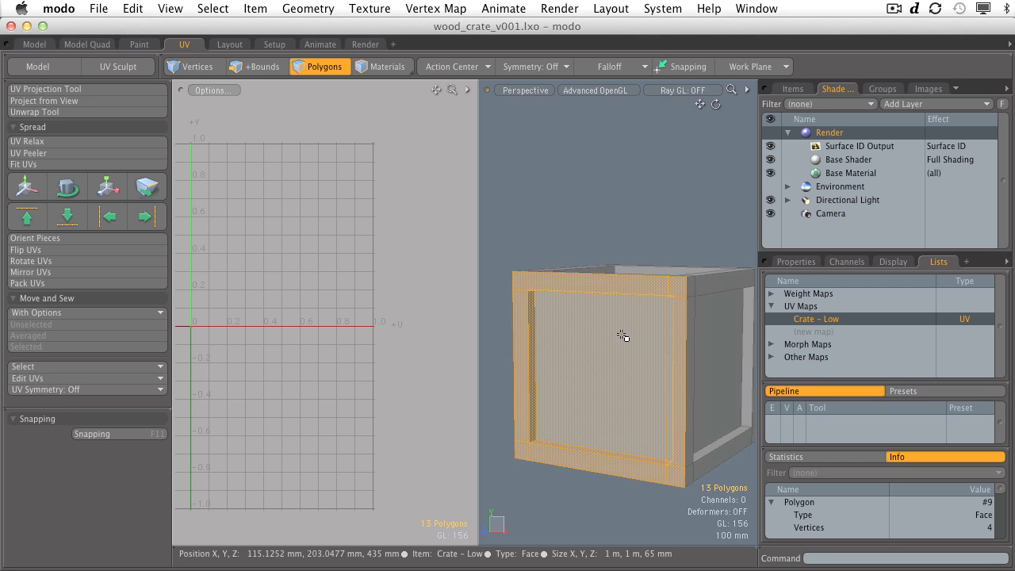
key("shift+h")
left_click_drag(573, 315, 568, 279, "ctrl+alt")
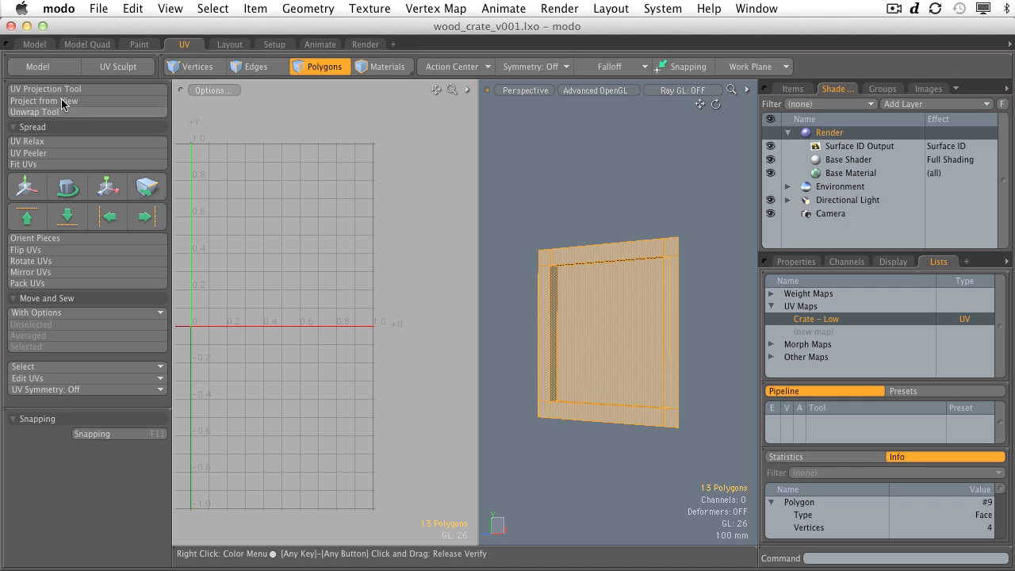
- Create UVs for the isolated crate side with the UV Projection Tool using the Atlas projection type, then drop the tool and clear the selection
left_click(100, 92)
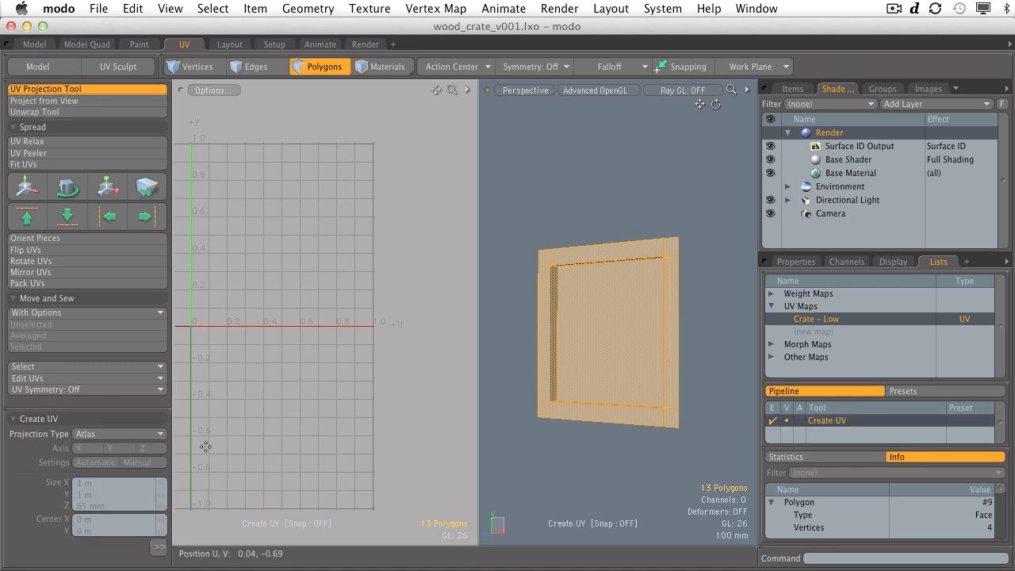
left_click(302, 278)
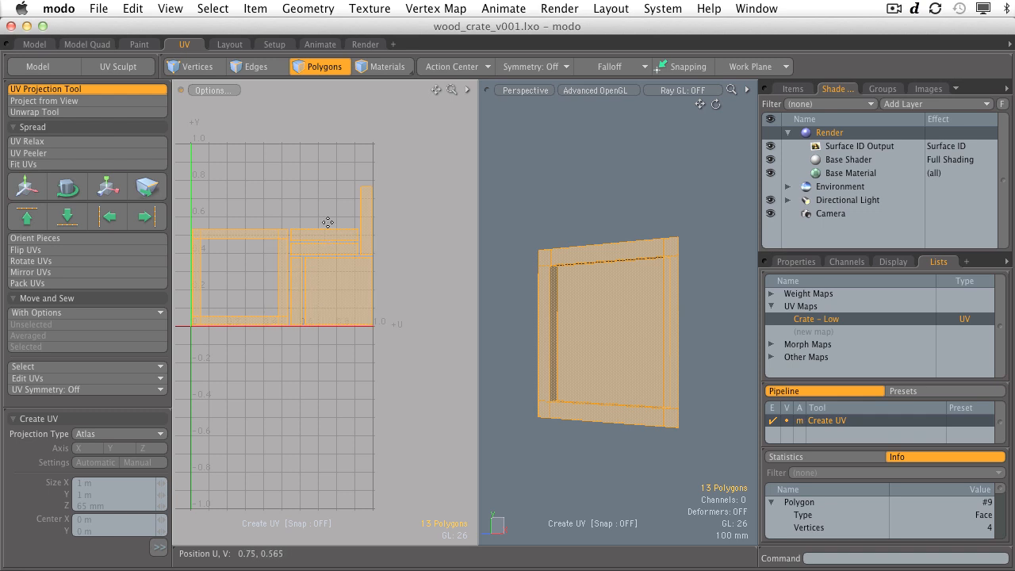
left_click_drag(310, 215, 347, 222, "alt+shift")
mouse_move(336, 224)
left_mouse_down("ctrl+alt")
mouse_move(394, 220)
mouse_move(349, 217)
left_mouse_up("ctrl+alt")
key("q")
left_click(361, 194)
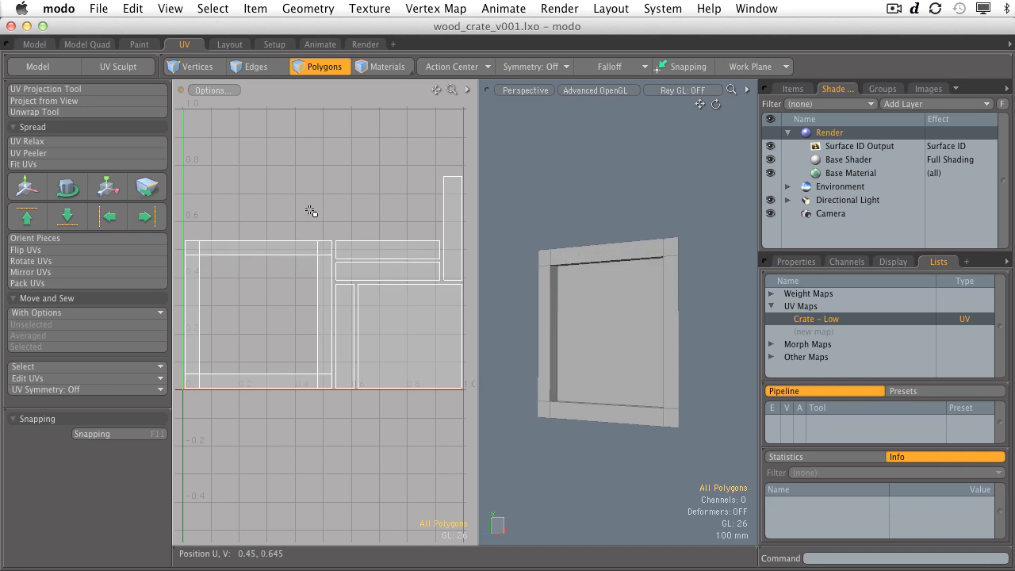
- Select the outer frame UV island and the centre panel island in turn to compare each with its faces on the model
double_click(294, 248)
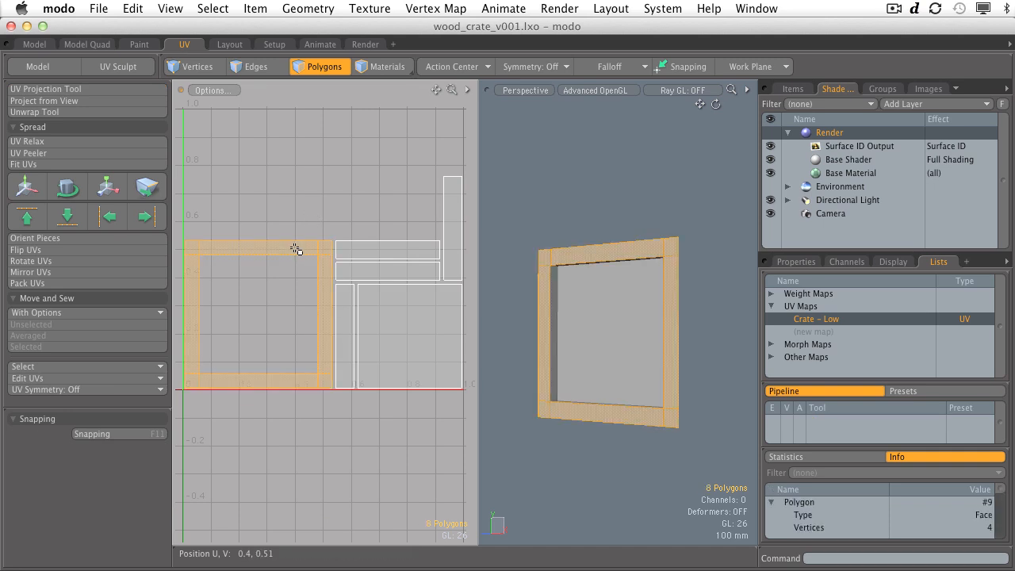
left_click_drag(618, 294, 639, 276, "alt")
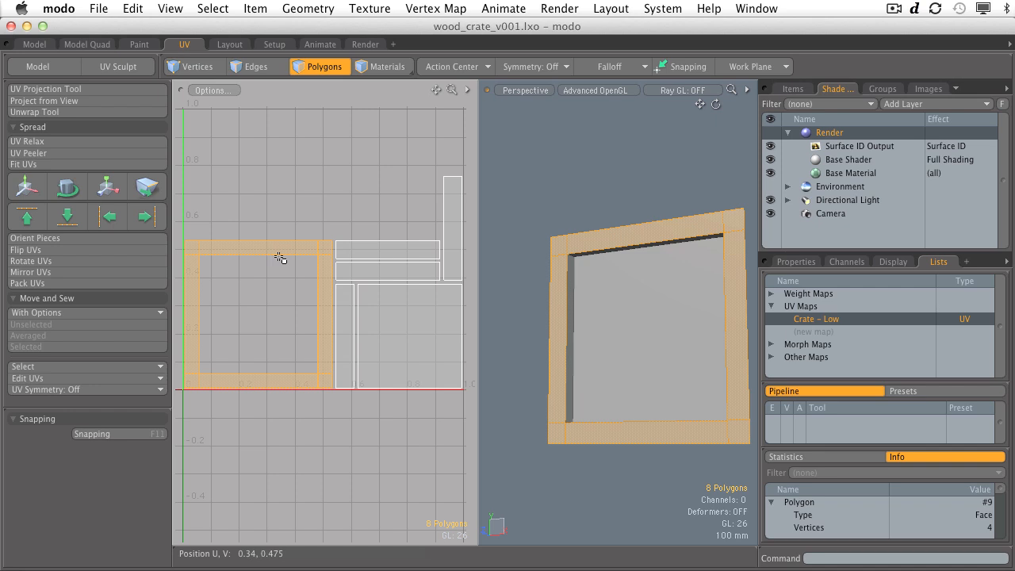
left_click(435, 347)
mouse_move(608, 321)
left_mouse_down("alt")
mouse_move(584, 322)
mouse_move(654, 323)
mouse_move(611, 330)
left_mouse_up("alt")
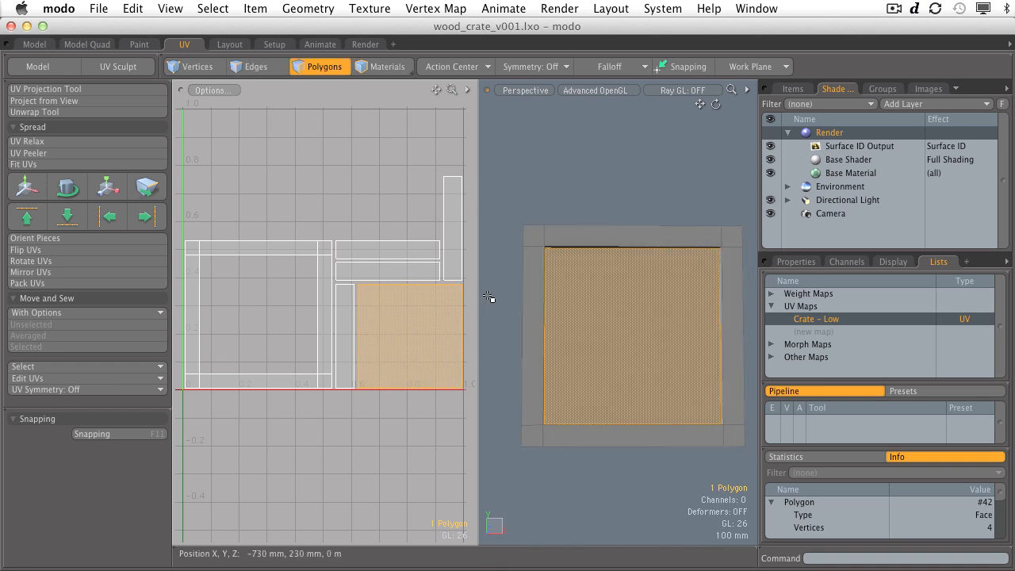
key("2")
key("3")
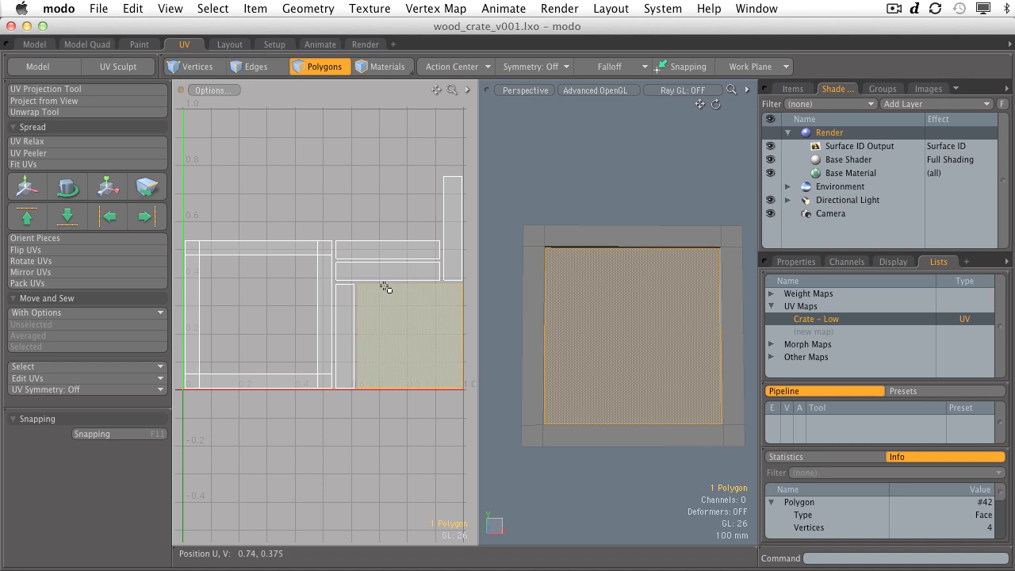
- Select the four narrow UV islands one after another to identify which inner faces of the recess they belong to
left_click(358, 276)
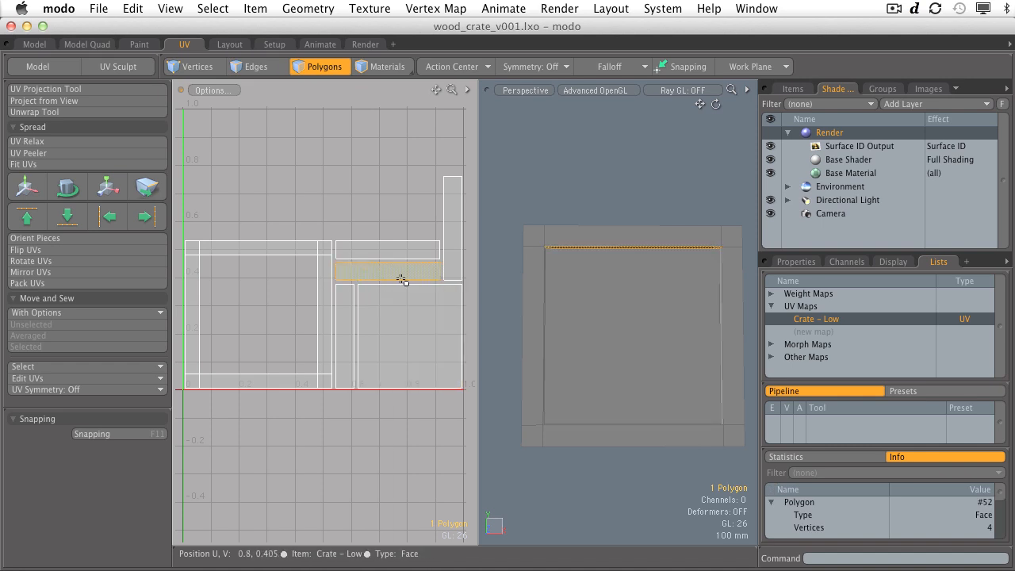
left_click_drag(573, 244, 622, 270, "alt")
left_click(392, 251)
left_click(450, 251)
left_click(350, 325)
mouse_move(622, 269)
left_mouse_down("ctrl+alt")
mouse_move(613, 282)
mouse_move(632, 281)
left_mouse_up("ctrl+alt")
left_click_drag(632, 281, 607, 294, "alt")
left_click_drag(607, 295, 511, 274, "ctrl+alt")
left_click(364, 269)
left_click(389, 251)
left_click(450, 251)
left_click(398, 335)
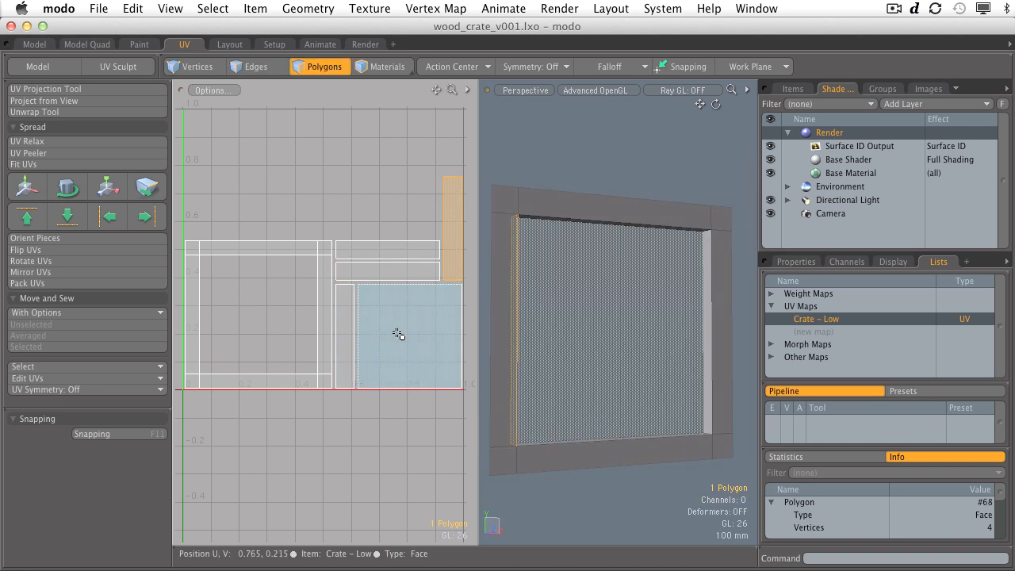
- Go through the centre panel, frame and strip islands again to review how the side is split up, then clear the selection
left_click(420, 328)
double_click(302, 251)
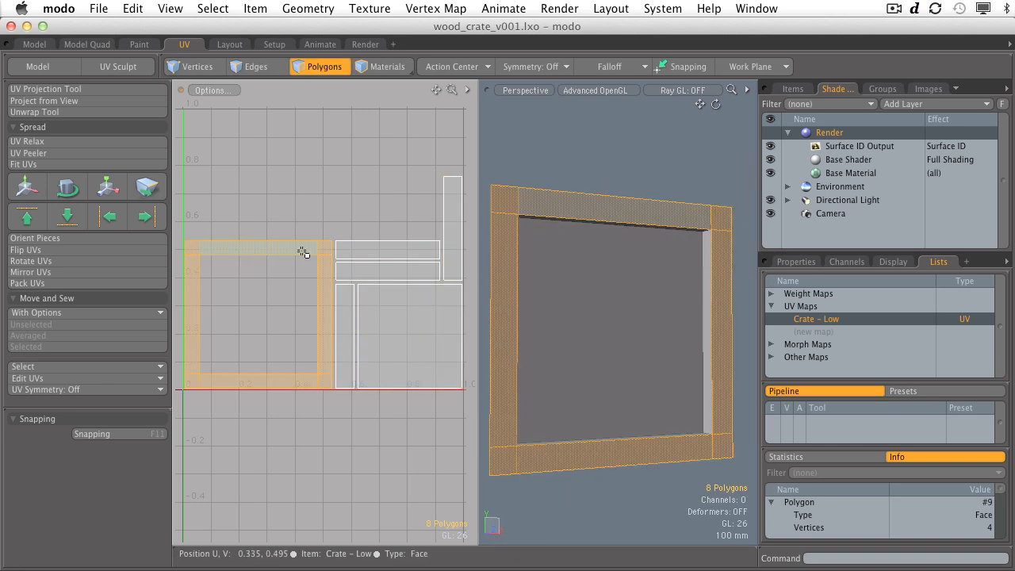
left_click_drag(371, 231, 373, 231, "alt")
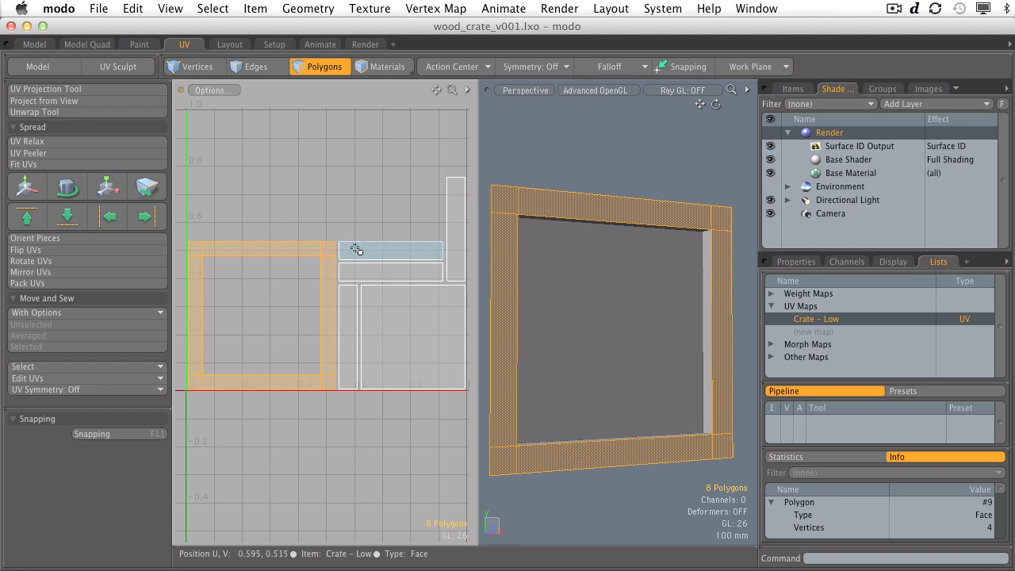
left_click(352, 252)
left_click(349, 305)
left_click(392, 308)
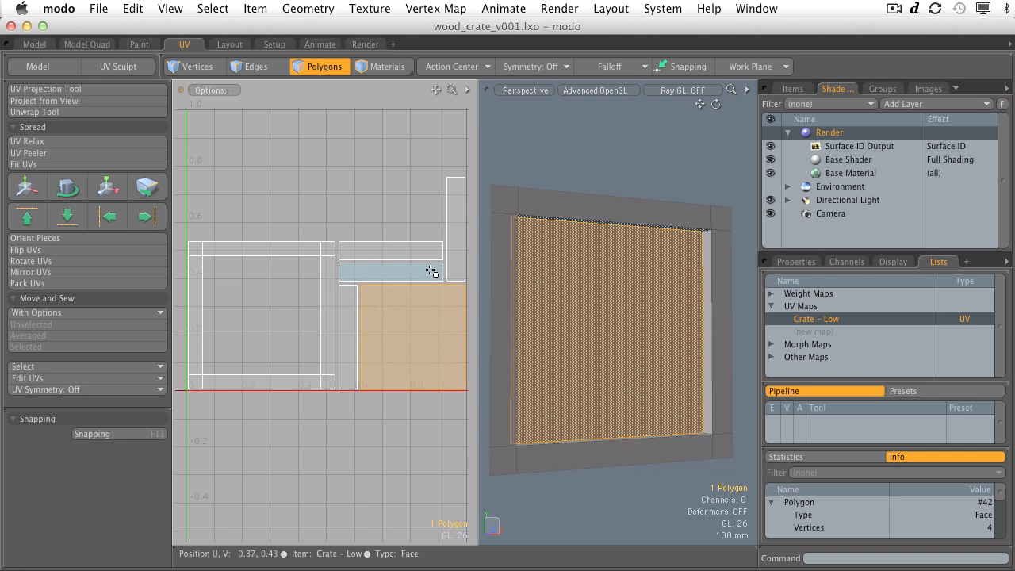
left_click(455, 271)
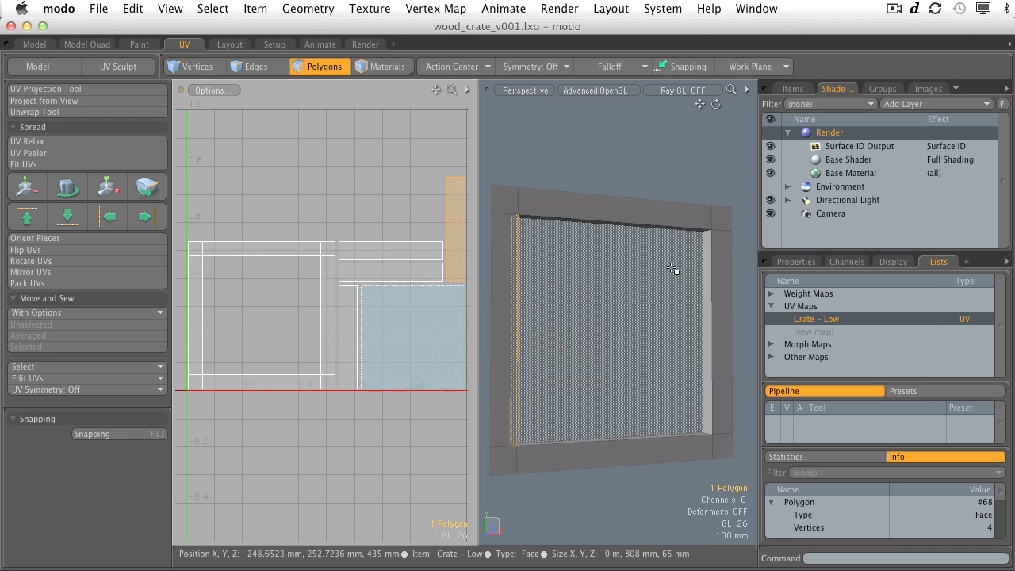
left_click_drag(675, 270, 613, 275, "alt")
left_click(567, 192)
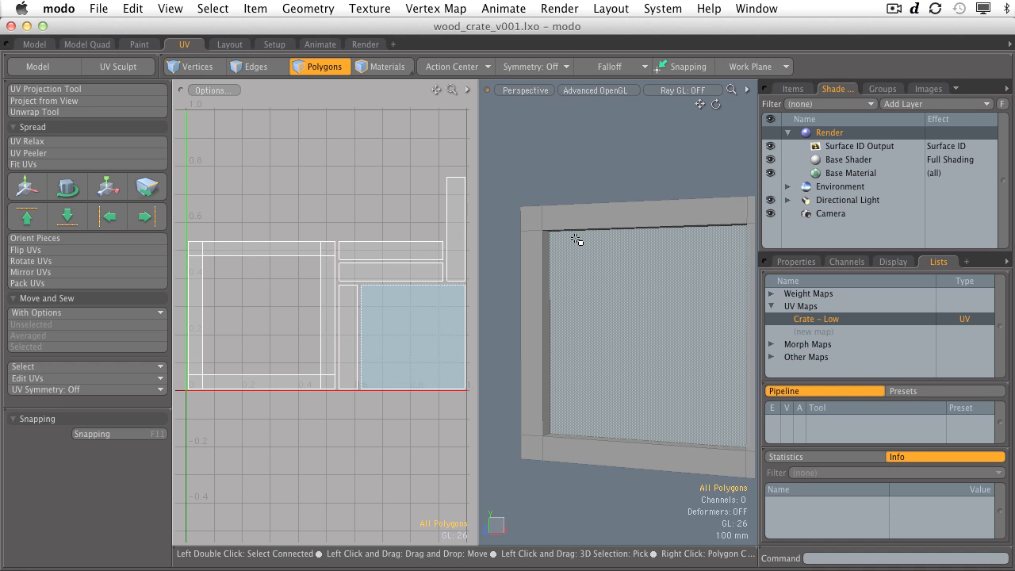
- Examine the frame island, then one vertical frame polygon together with its adjoining inner recess face, to compare their positions in the UV layout
double_click(301, 250)
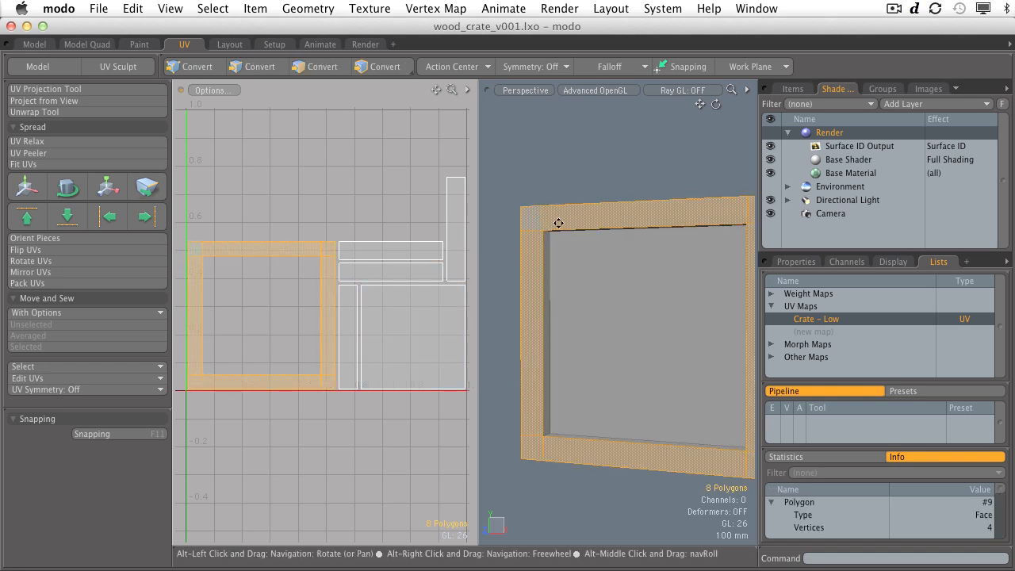
left_click_drag(560, 225, 558, 264, "alt")
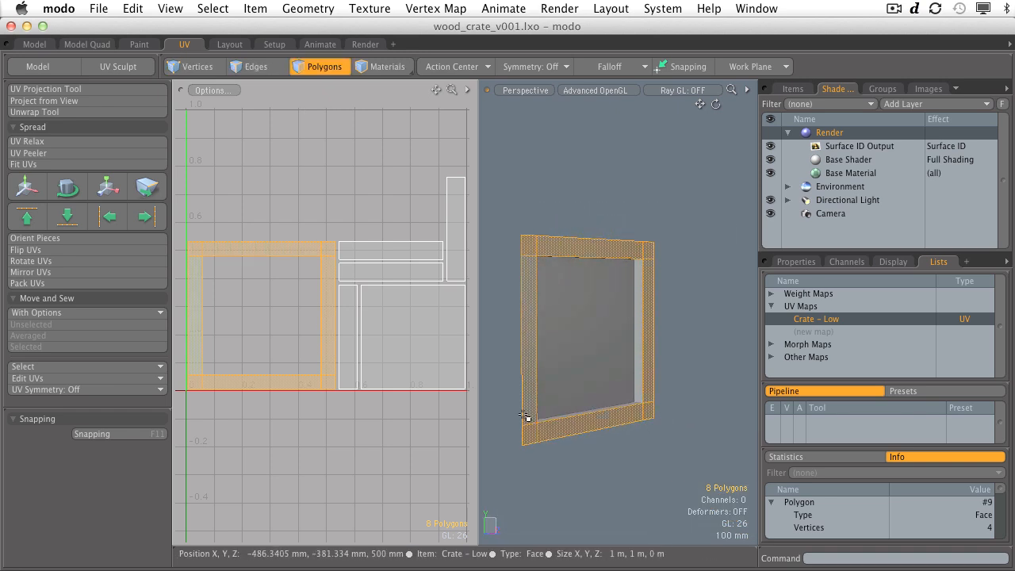
left_click_drag(589, 377, 571, 405, "alt+shift")
left_click_drag(571, 406, 654, 396, "ctrl+alt")
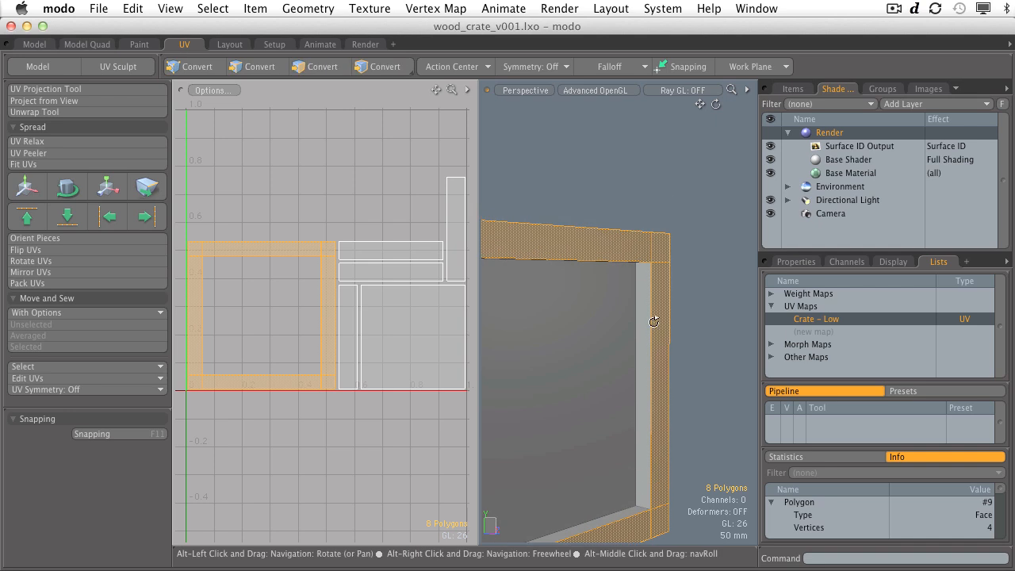
left_click_drag(652, 320, 611, 319, "alt+shift")
left_click_drag(611, 319, 666, 329, "ctrl+alt")
left_click_drag(632, 325, 629, 287, "alt+shift")
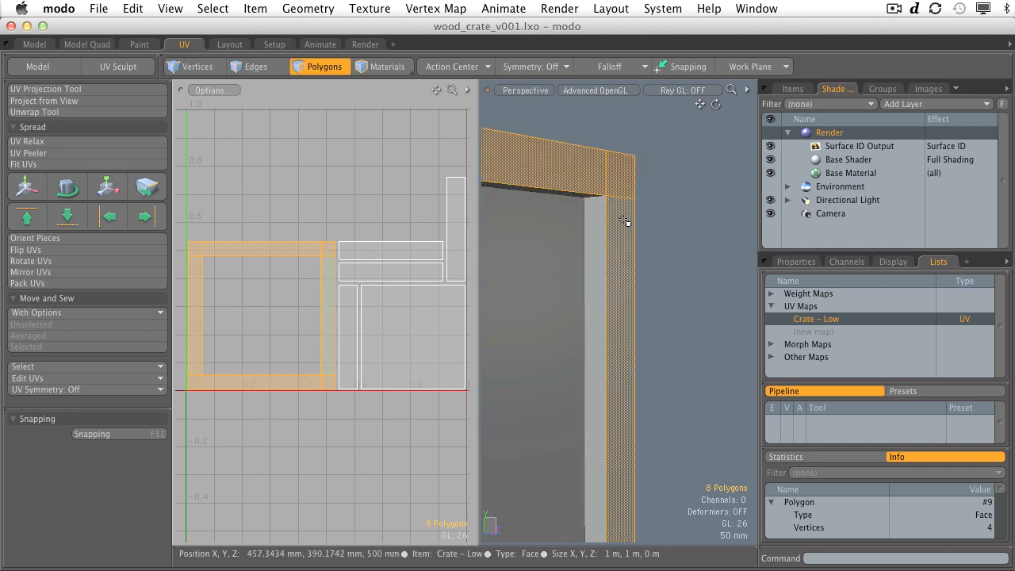
left_click(620, 279)
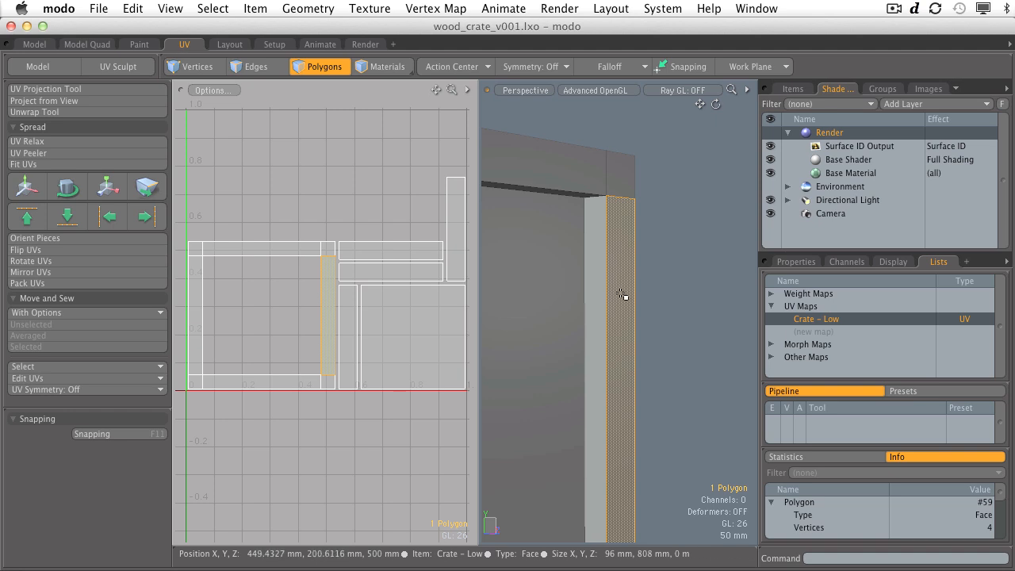
left_click(595, 311, "shift")
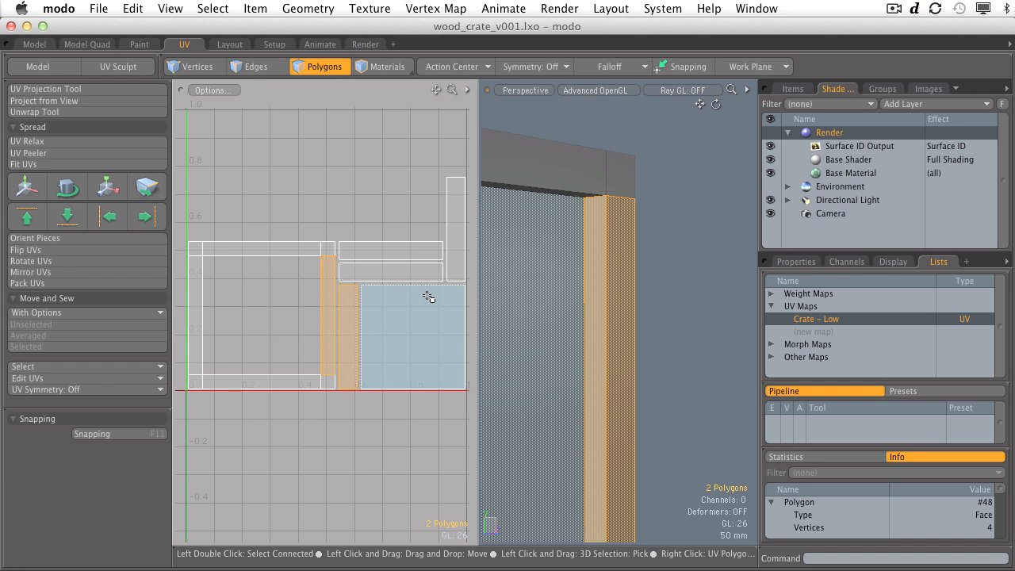
left_click(657, 222)
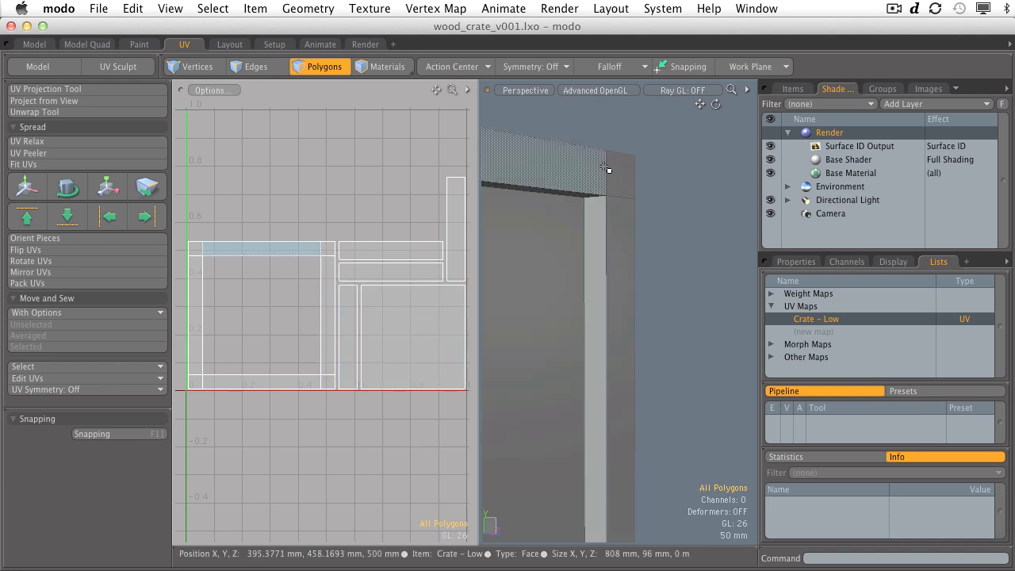
- Select the edge shared by the vertical frame polygon and the inner recess face, then both adjoining polygons, to inspect the UV seam
key("2")
left_click(606, 228)
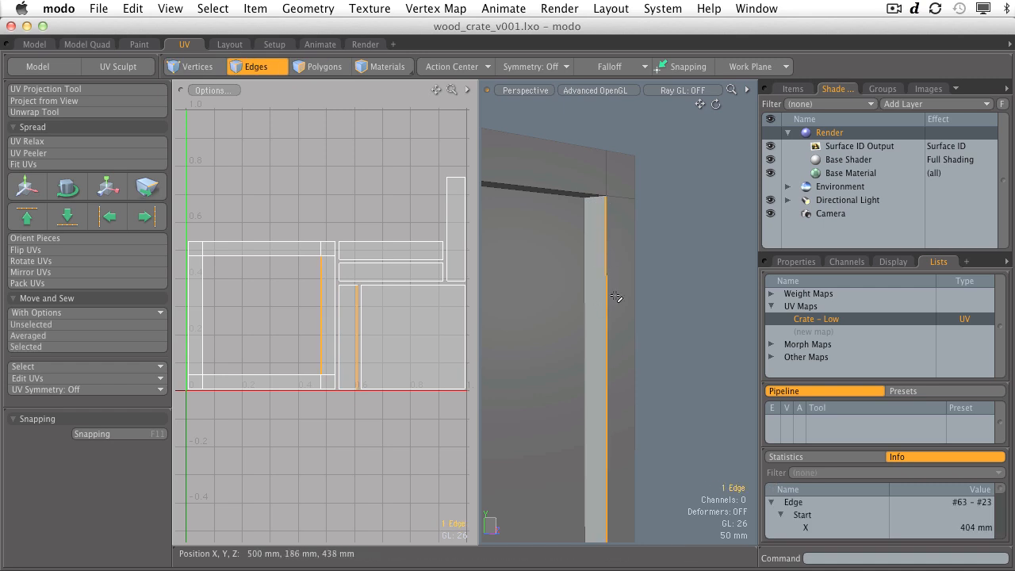
left_click(321, 67)
left_click_drag(597, 245, 632, 263)
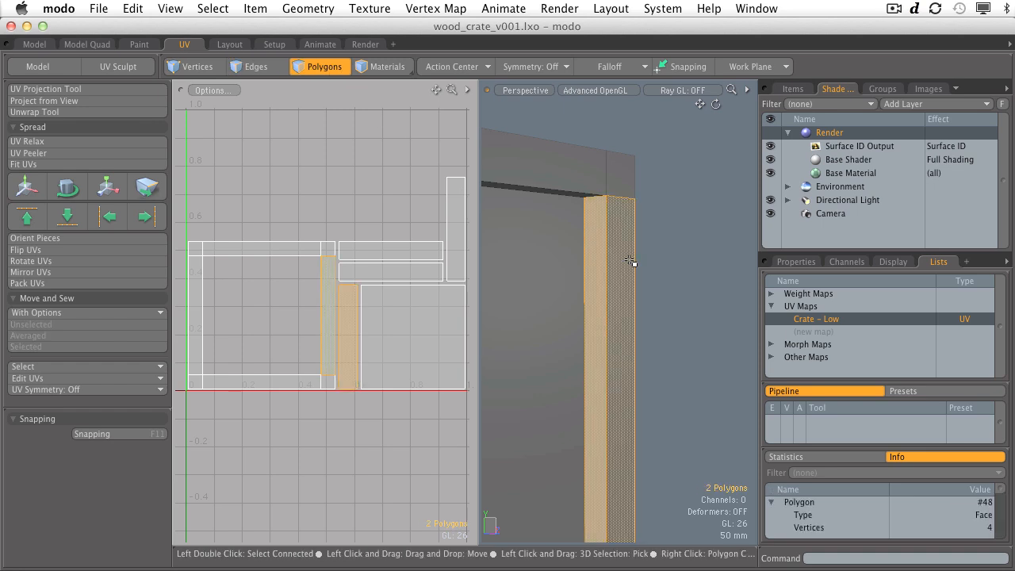
- Select the four edges where the recessed centre panel meets the inner faces of the frame
key("1")
key("2")
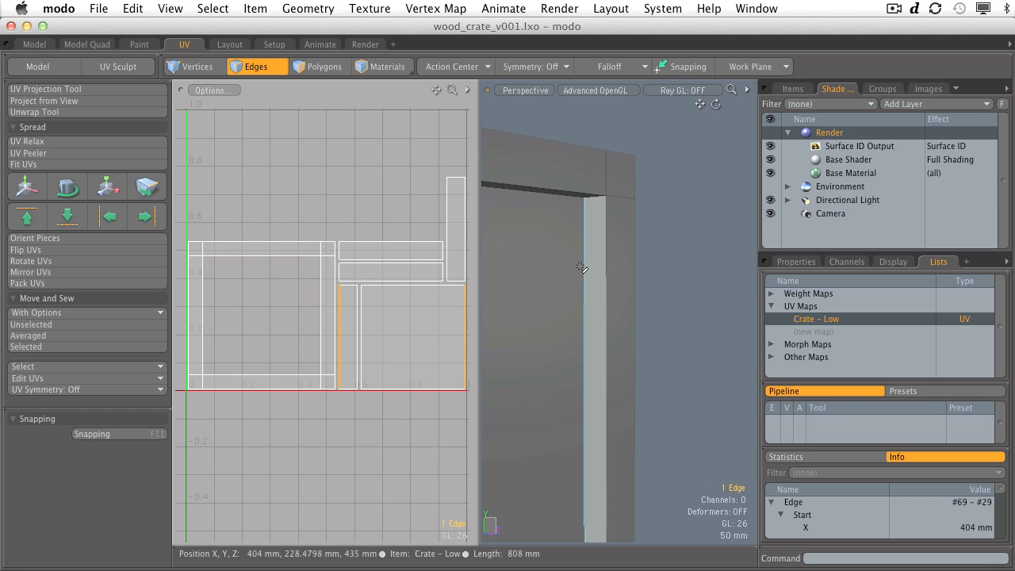
left_click_drag(581, 268, 665, 304, "alt")
left_click(592, 298, "shift")
left_click_drag(665, 304, 634, 277, "alt")
left_click(578, 280, "shift")
left_click(556, 419, "shift")
- Check the centre panel polygon against its four selected border edges by switching between Polygons and Edges modes
key("3")
left_click(572, 347)
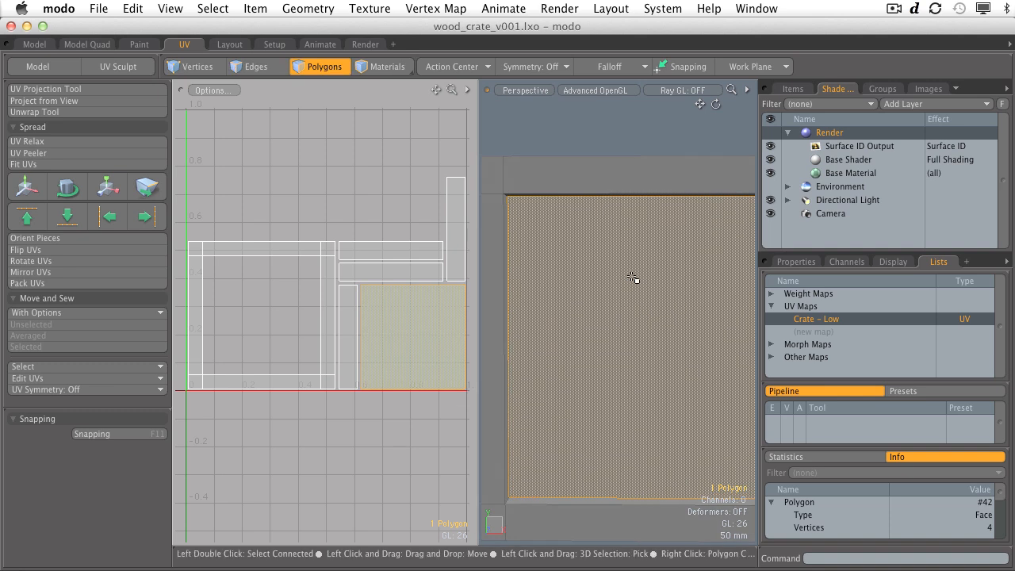
left_click(569, 150)
left_click_drag(570, 150, 530, 207, "alt")
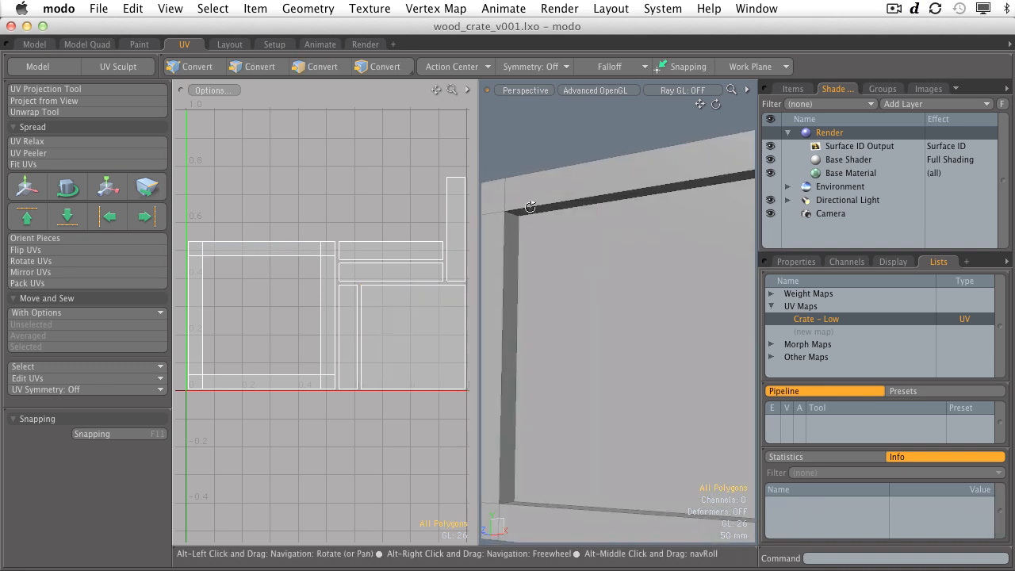
key("1")
key("2")
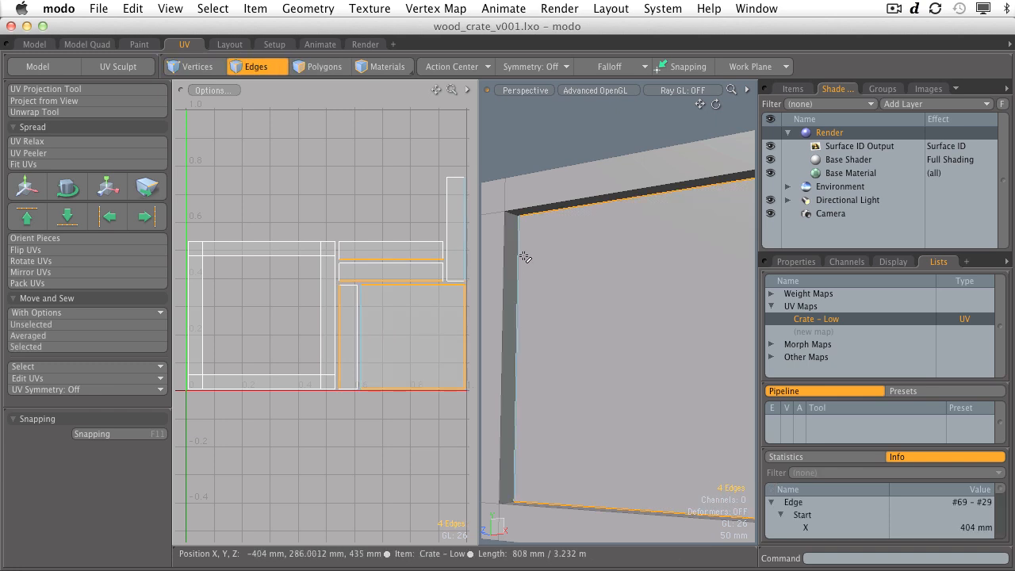
- Select the recessed centre panel polygon in Polygons mode
left_click_drag(524, 257, 650, 301, "alt")
key("3")
left_click(615, 343)
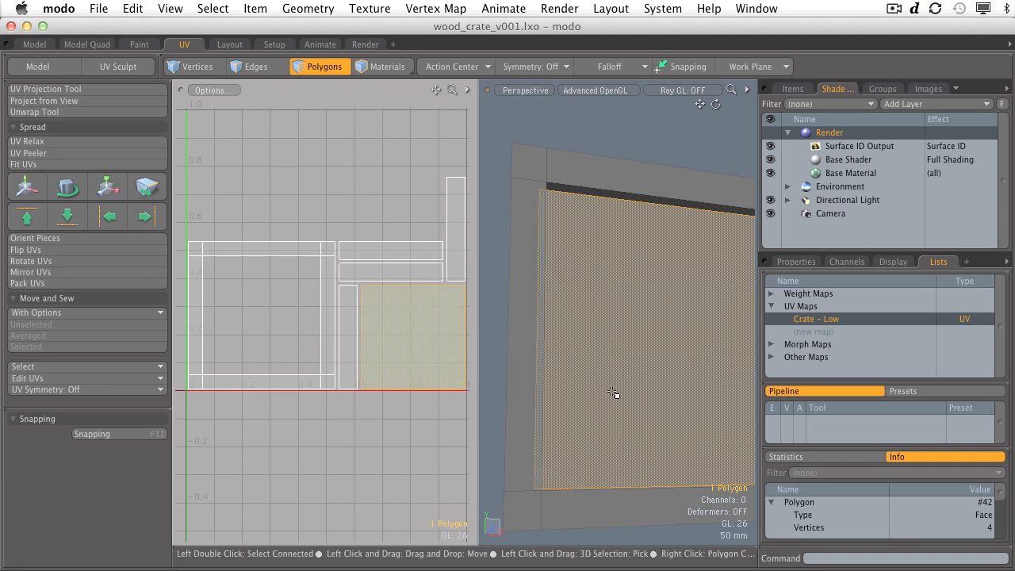
- Select each of the four narrow inner recess faces in turn in the UV layout to locate them on the crate side
left_click(350, 333)
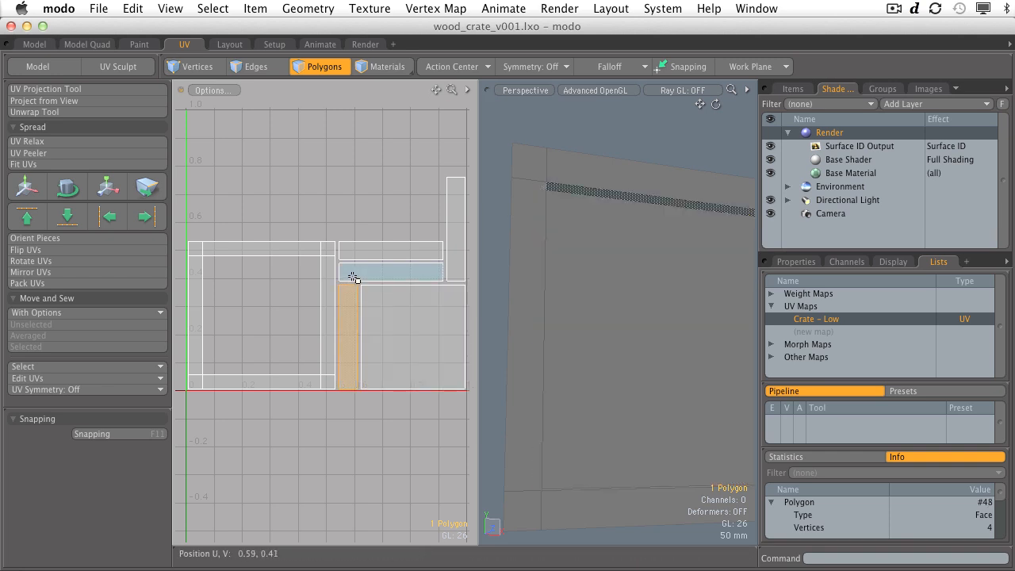
left_click(352, 274)
left_click(353, 251)
left_click(455, 243)
key("a")
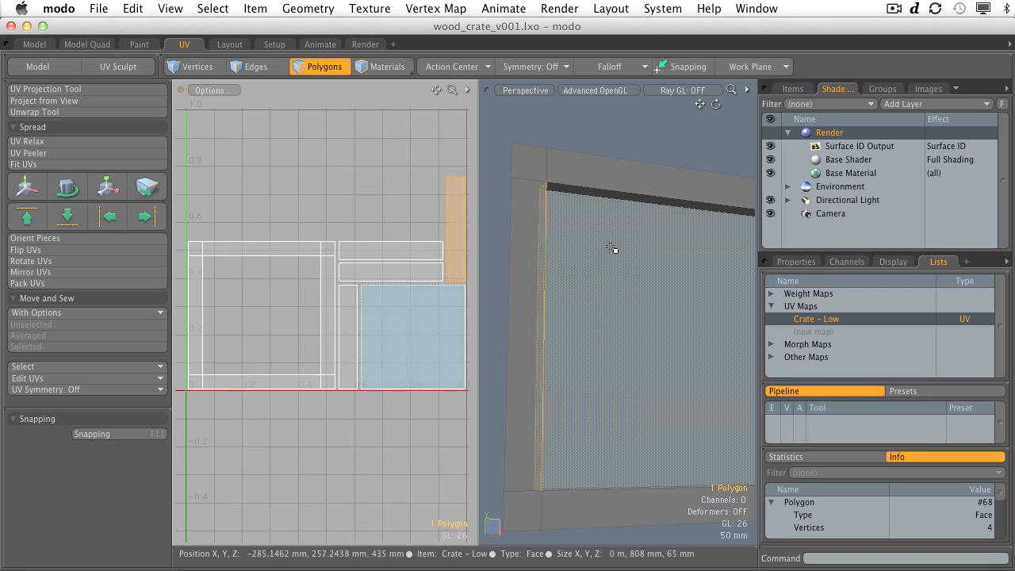
- Select the whole outer frame UV island, then individual inner face pieces, to compare them with the 3D model, and clear the selection
double_click(258, 252)
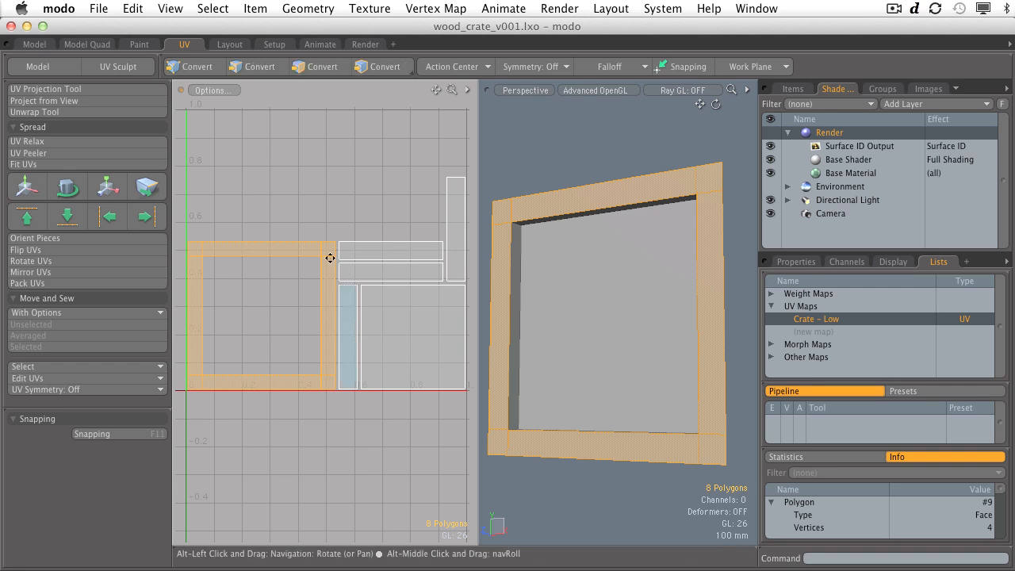
left_click_drag(332, 255, 340, 244, "ctrl+alt")
left_click_drag(339, 244, 371, 237, "alt+shift")
left_click(383, 314)
left_click_drag(402, 279, 343, 265, "alt+shift")
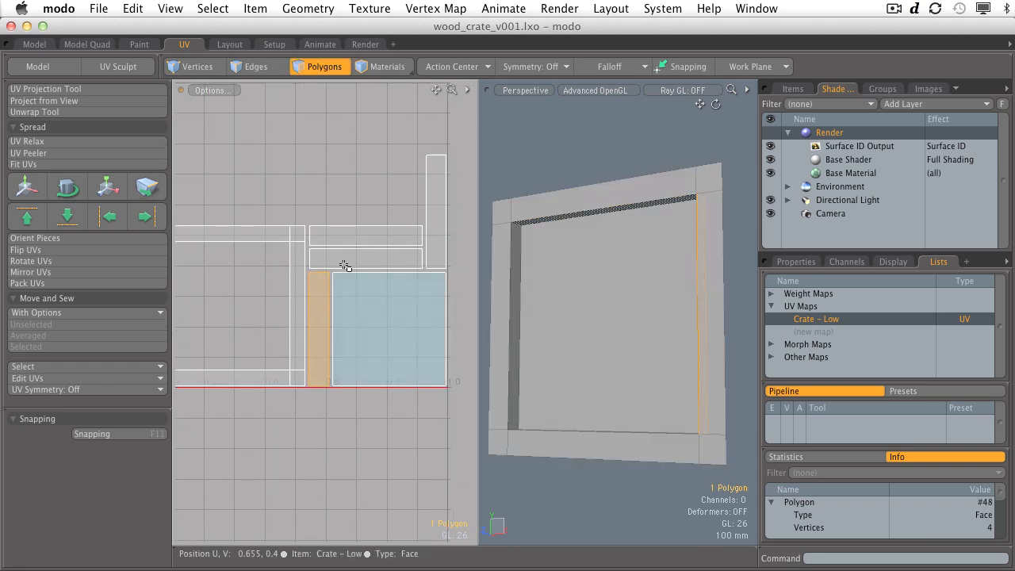
left_click(335, 236)
left_click(435, 238)
left_click_drag(324, 224, 369, 211, "alt+shift")
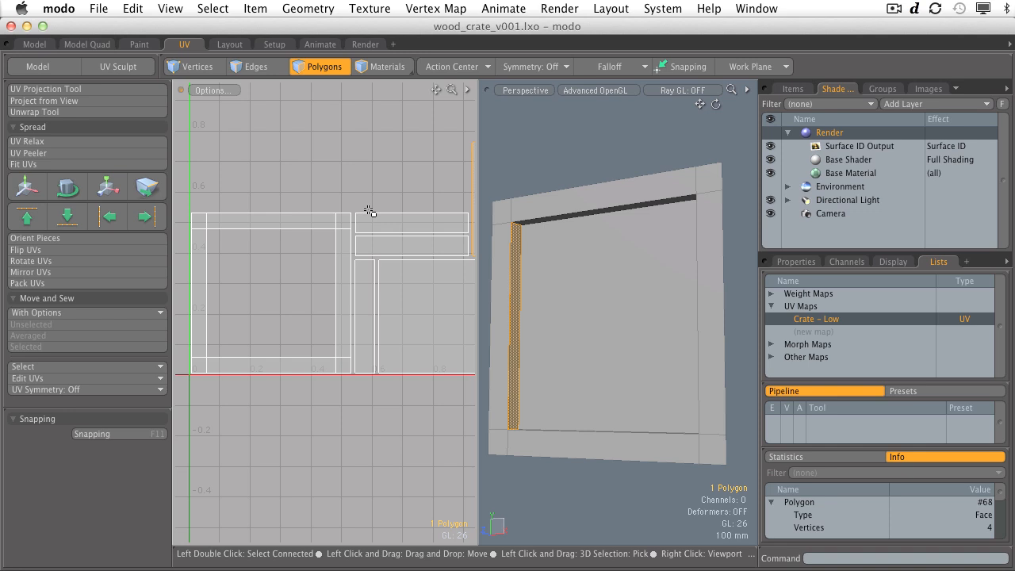
left_click(373, 170)
left_click_drag(356, 179, 341, 175, "alt+shift")
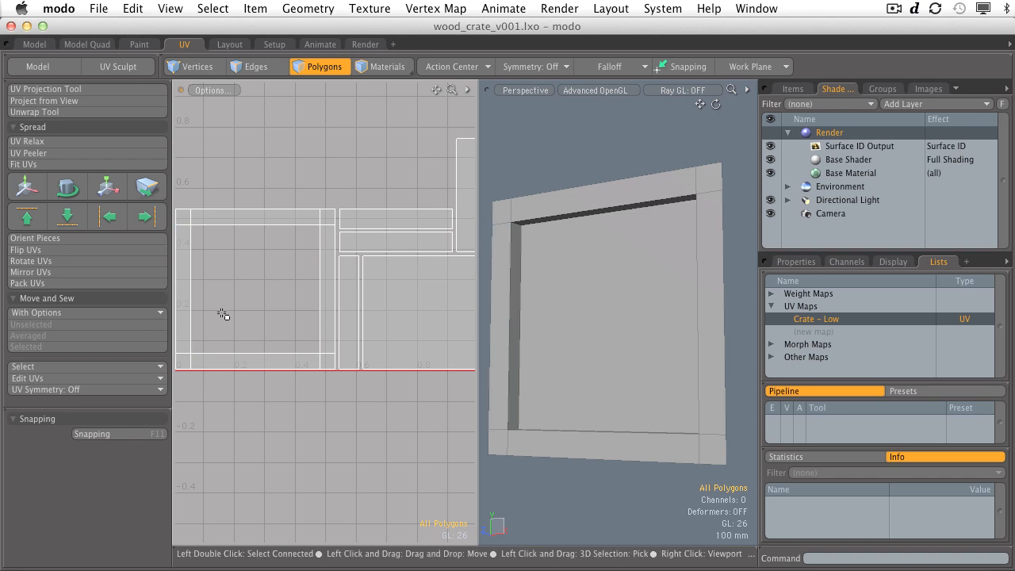
- Select the inner edge of the frame's left vertical board in Edges mode, after viewing the Move and Sew options
left_click(65, 312)
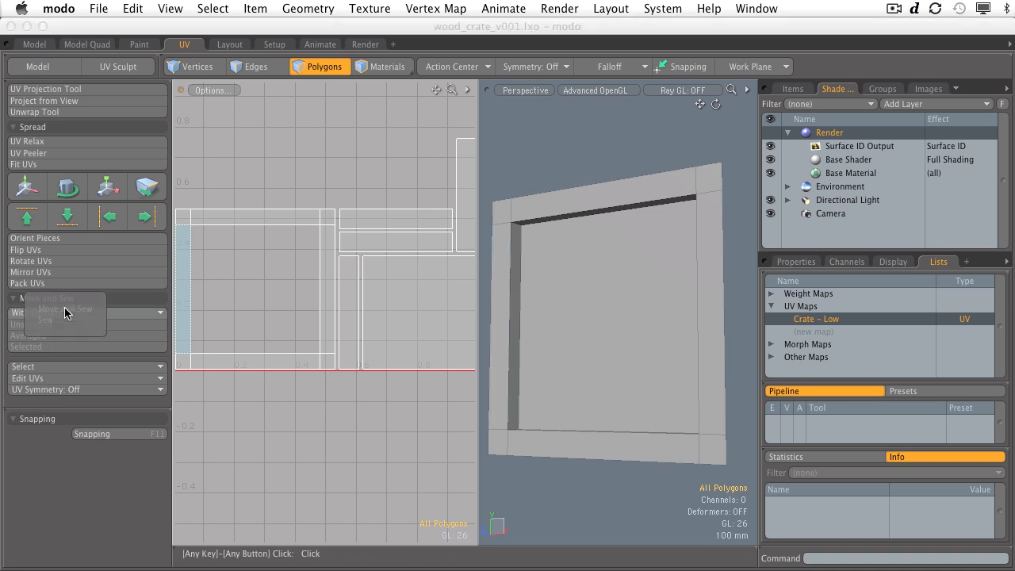
left_click(140, 323)
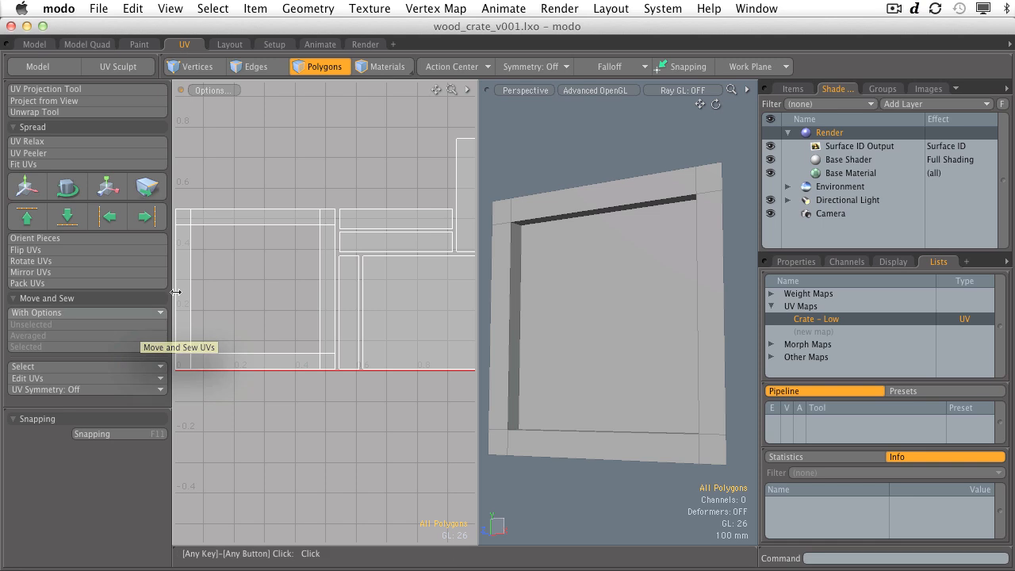
left_click(257, 68)
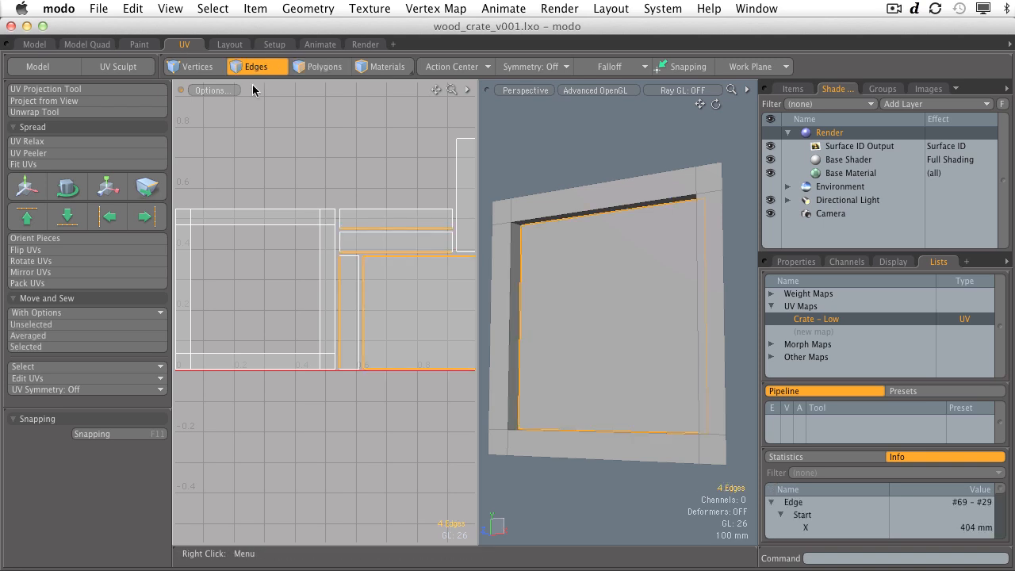
left_click(193, 265)
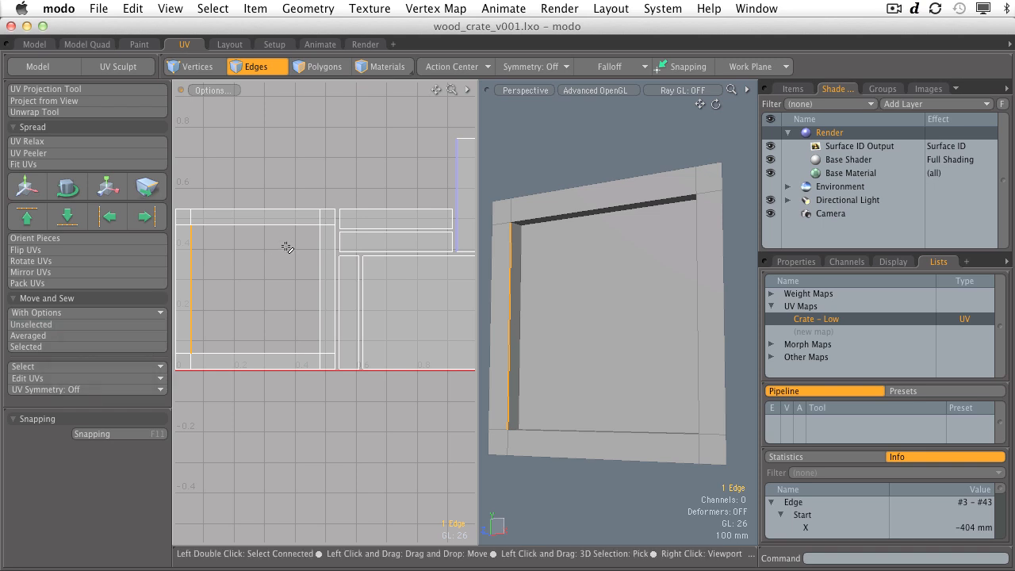
- Examine the selected frame edge and its highlighted matching edge on the separate inner face in an enlarged UV view
key("KP_0")
left_click_drag(388, 211, 358, 243, "alt+shift")
mouse_move(358, 242)
left_mouse_down("ctrl+alt")
mouse_move(340, 245)
mouse_move(367, 245)
left_mouse_up("ctrl+alt")
left_click_drag(367, 245, 394, 233, "alt+shift")
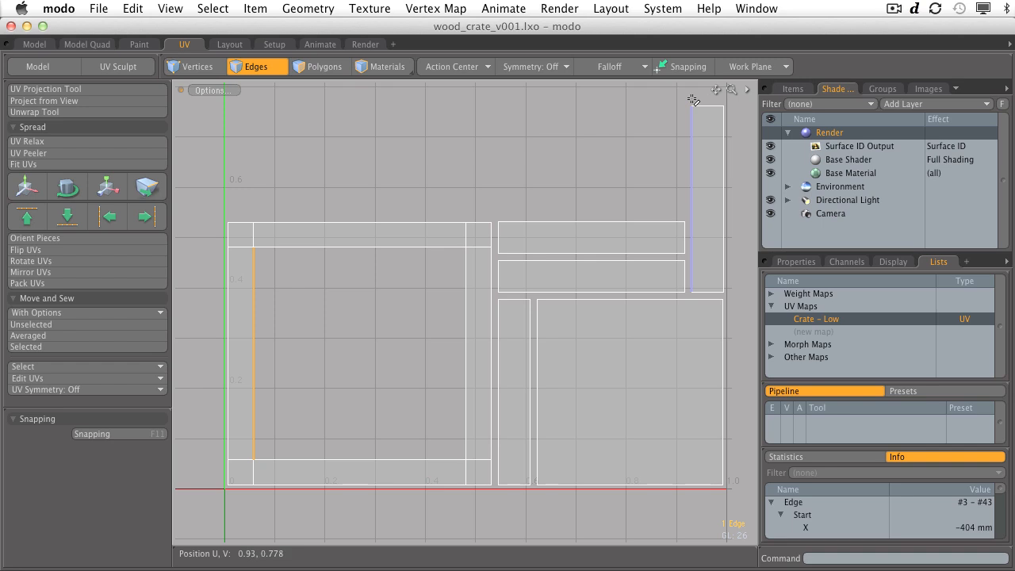
key("KP_0")
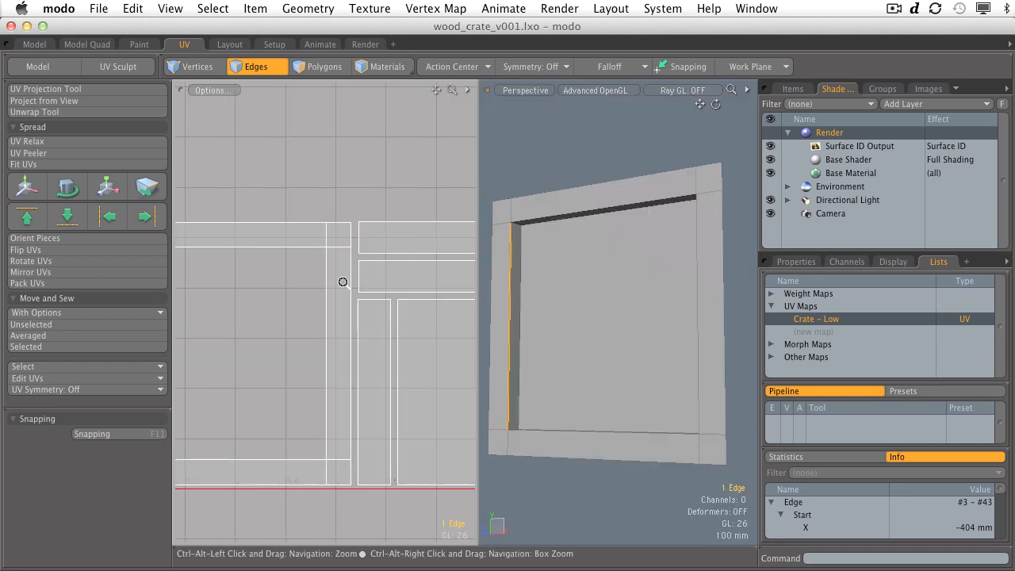
left_click_drag(343, 282, 326, 288, "ctrl+alt")
mouse_move(326, 288)
left_mouse_down("alt+shift")
mouse_move(290, 299)
mouse_move(298, 310)
mouse_move(341, 298)
left_mouse_up("alt+shift")
left_click_drag(515, 296, 535, 297, "alt+shift")
left_click_drag(305, 302, 292, 301, "alt+shift")
- Select the left frame board's polygon and its adjoining inner recess face, then the recess face alone, to inspect both sides of the seam
key("3")
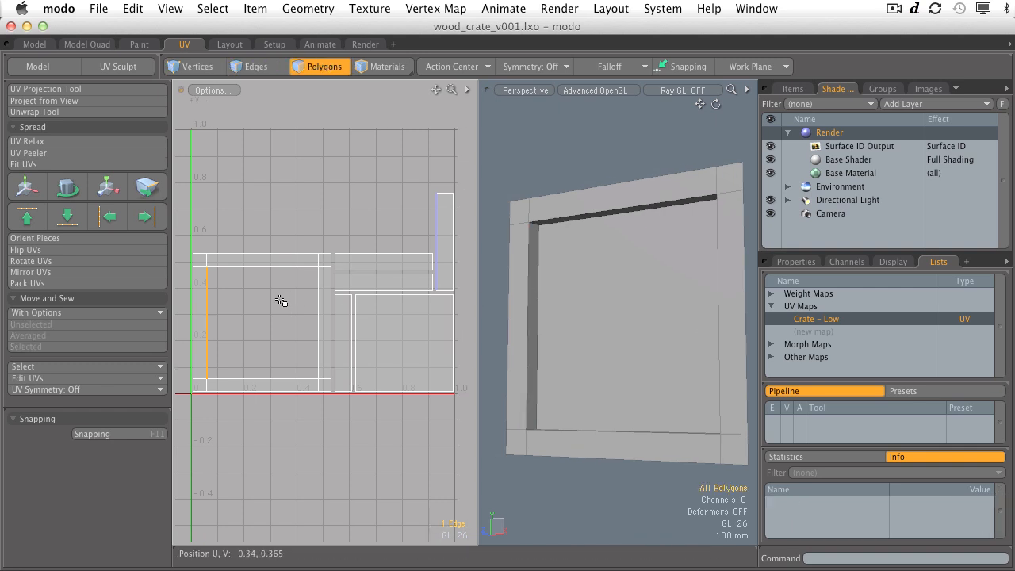
left_click(204, 333)
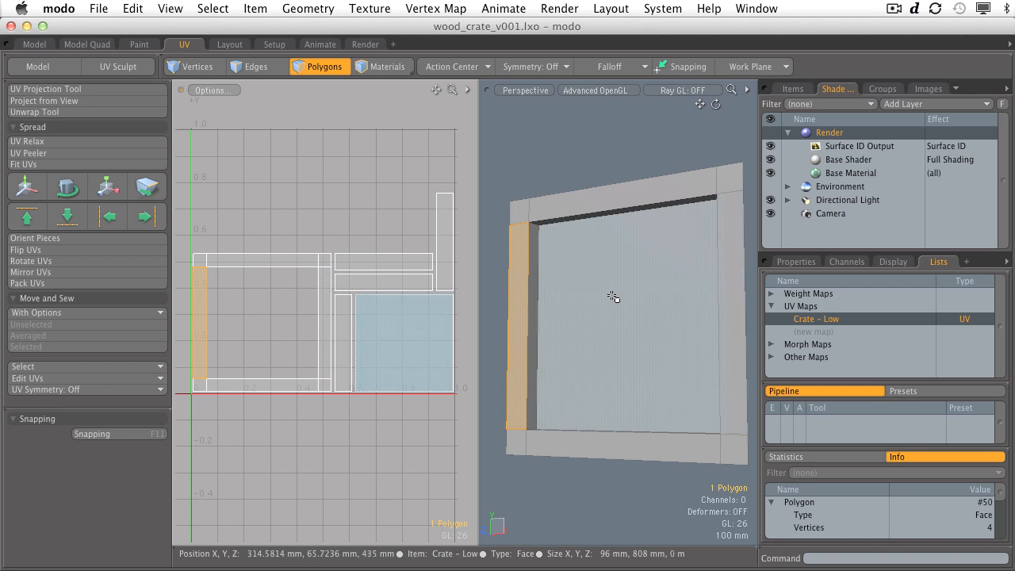
left_click_drag(530, 272, 603, 308, "ctrl+alt")
left_click(449, 234)
left_click(532, 273, "shift")
key("2")
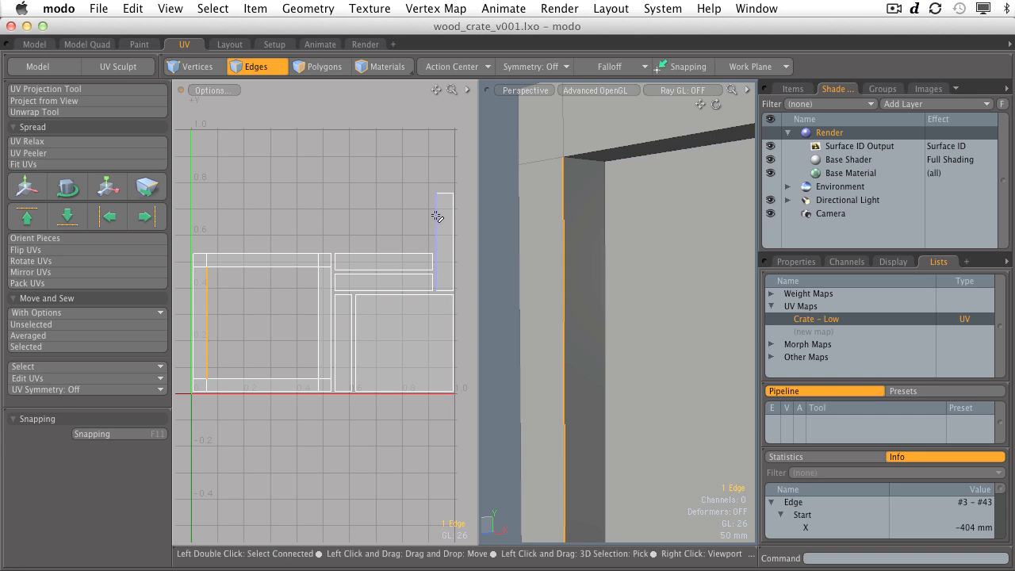
left_click(318, 67)
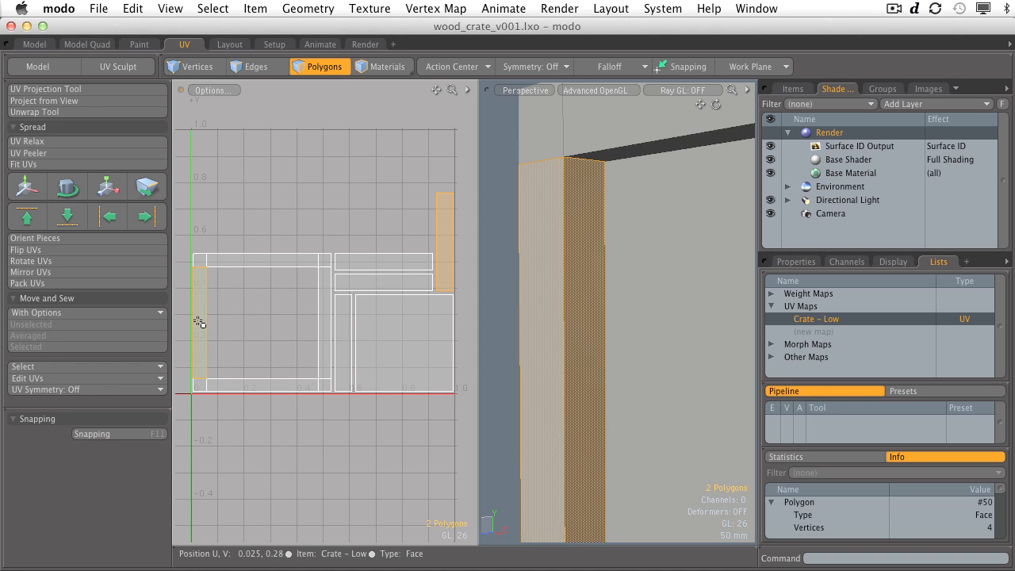
left_click(452, 230)
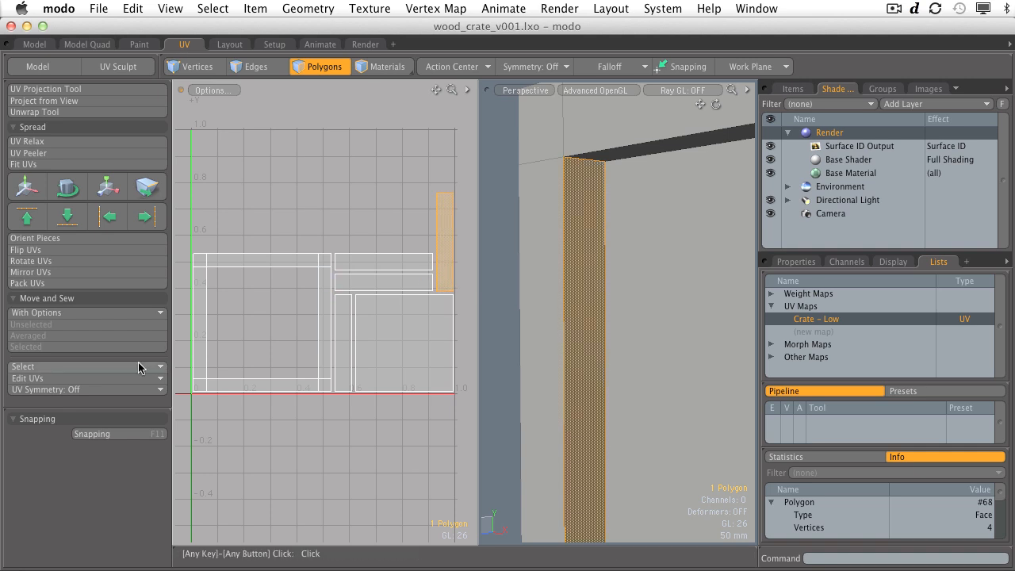
- Move and sew the inner recess face onto the left frame board along the selected edge with the Selected option
key("2")
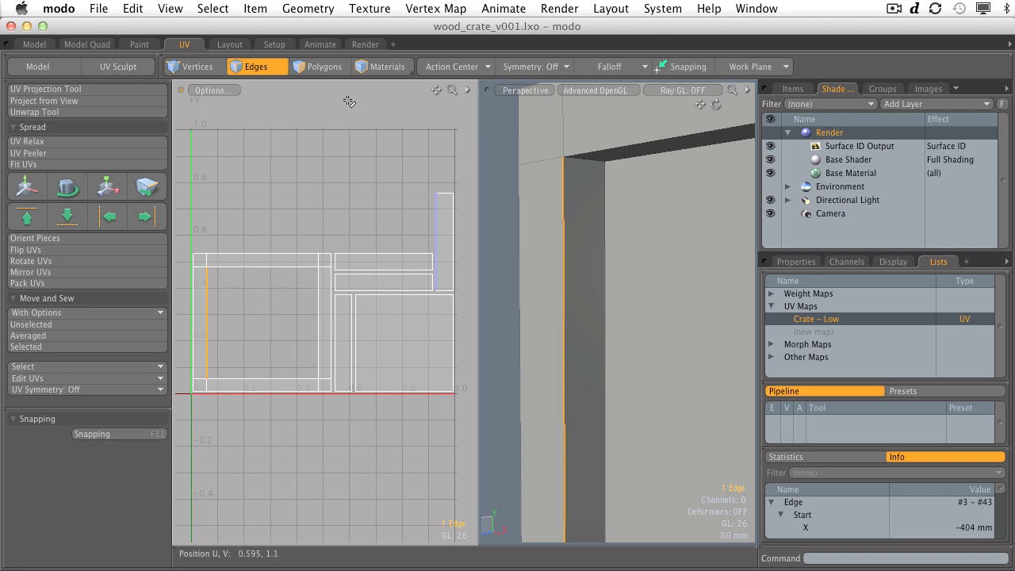
left_click(321, 66)
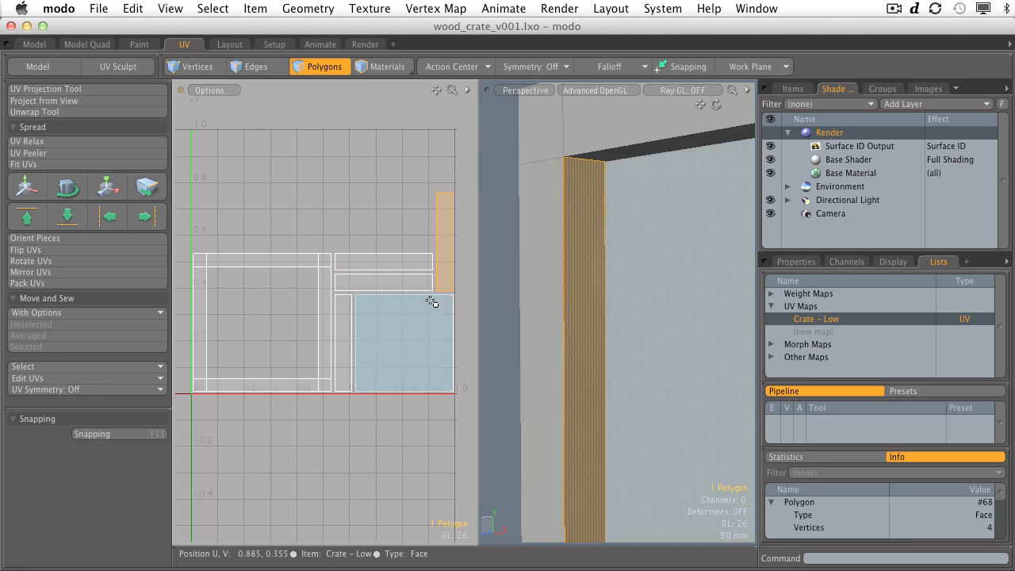
left_click(276, 69)
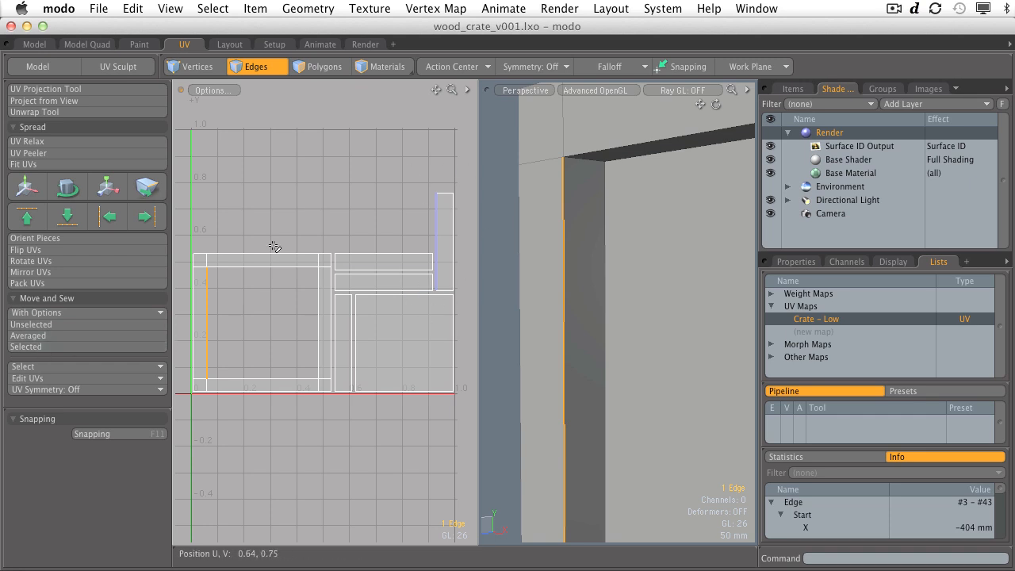
left_click(35, 347)
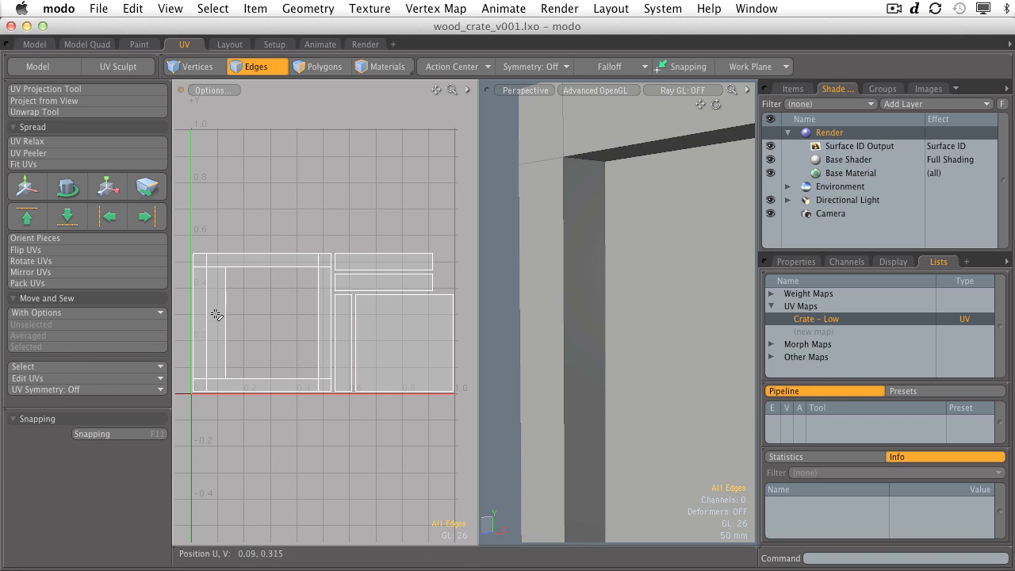
- Select the sewn left frame polygon and recess face in Polygons mode to check how they join, and clear the selection
key("space")
key("space")
key("space")
key("space")
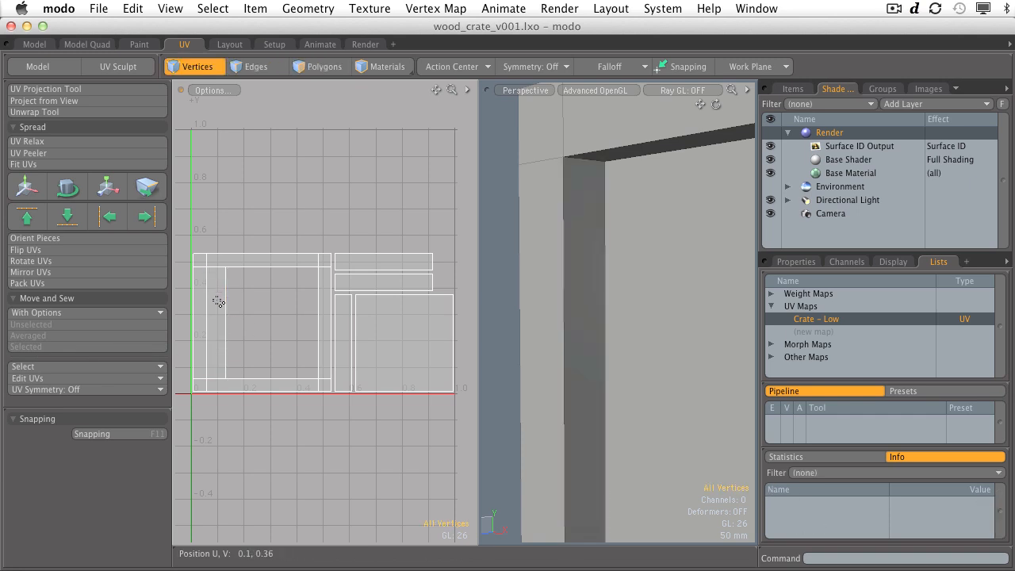
left_click(198, 312, "shift")
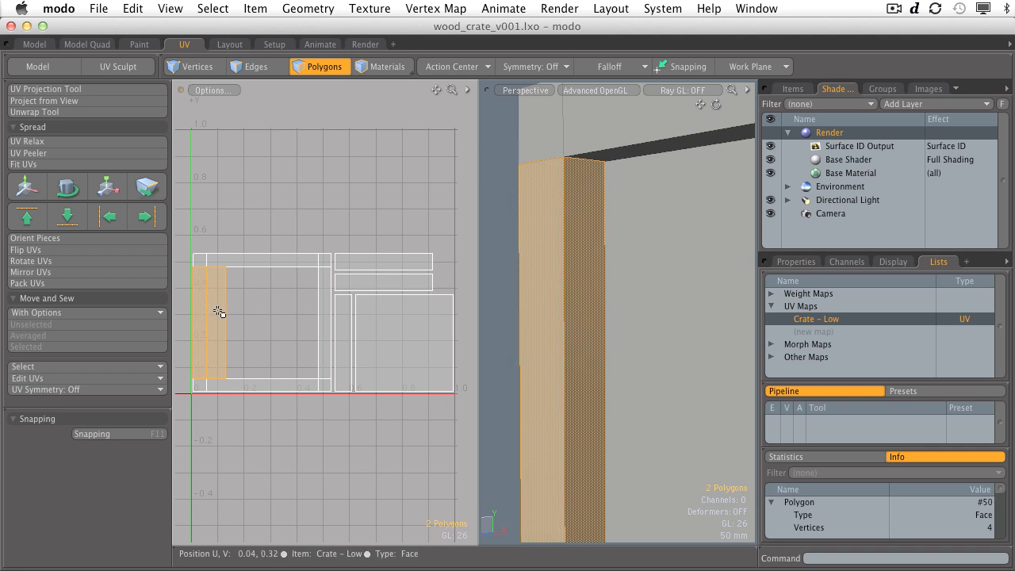
left_click(204, 310)
left_click(232, 315)
double_click(223, 321)
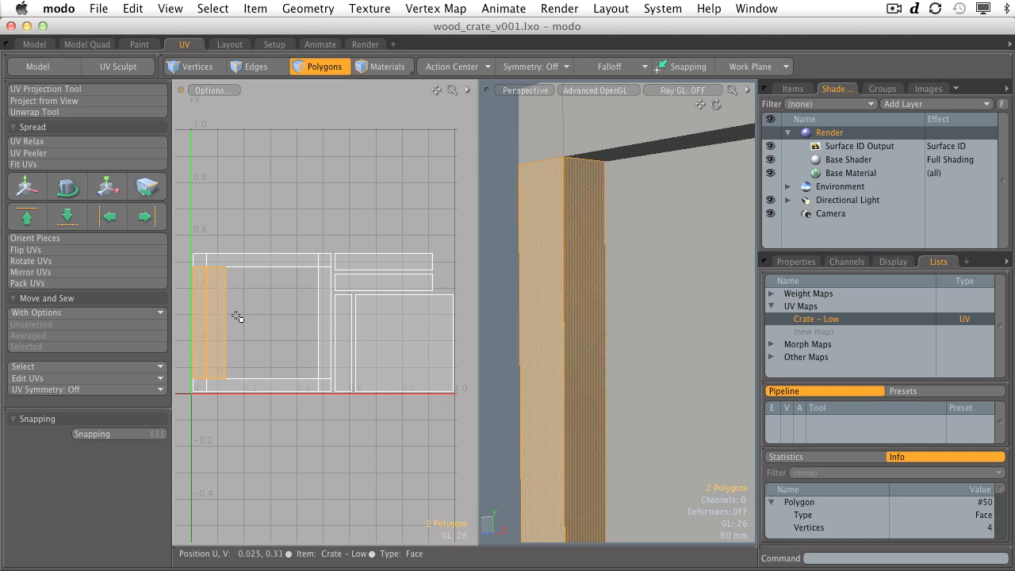
left_click(264, 313)
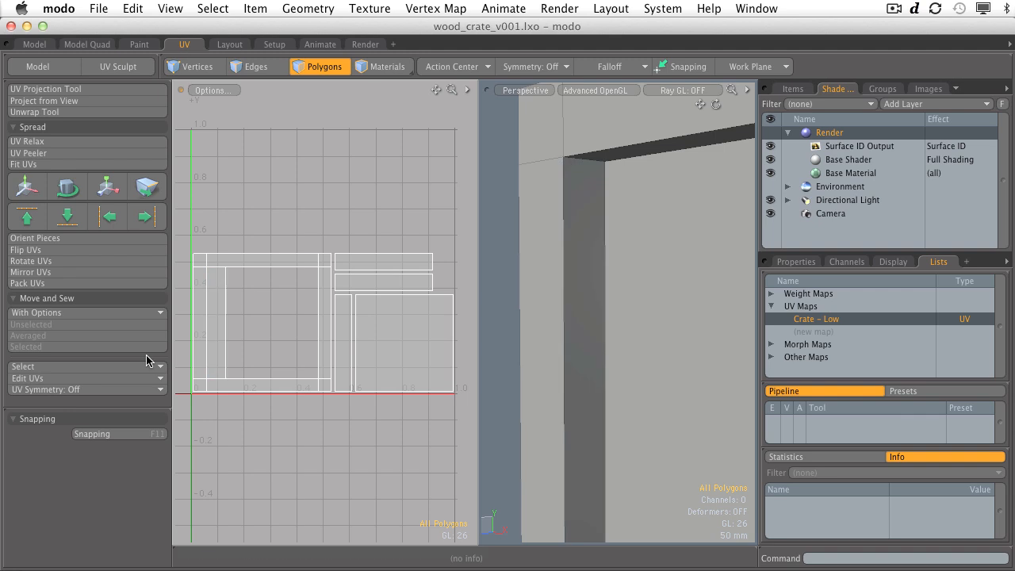
- Select the inner edge of the top frame board in Edges mode, with the upper recess corner framed in the 3D view
left_click(253, 67)
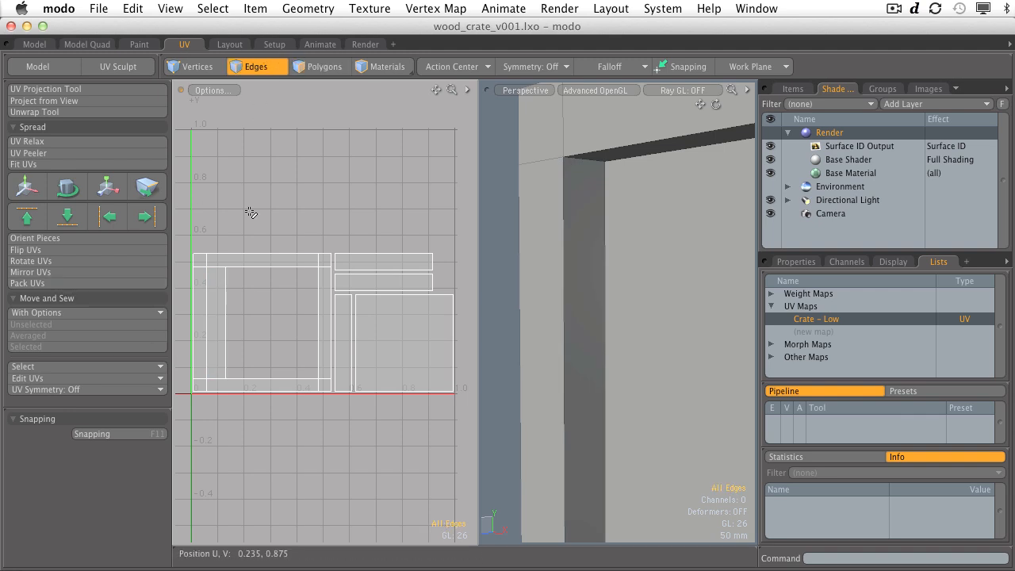
left_click(256, 267)
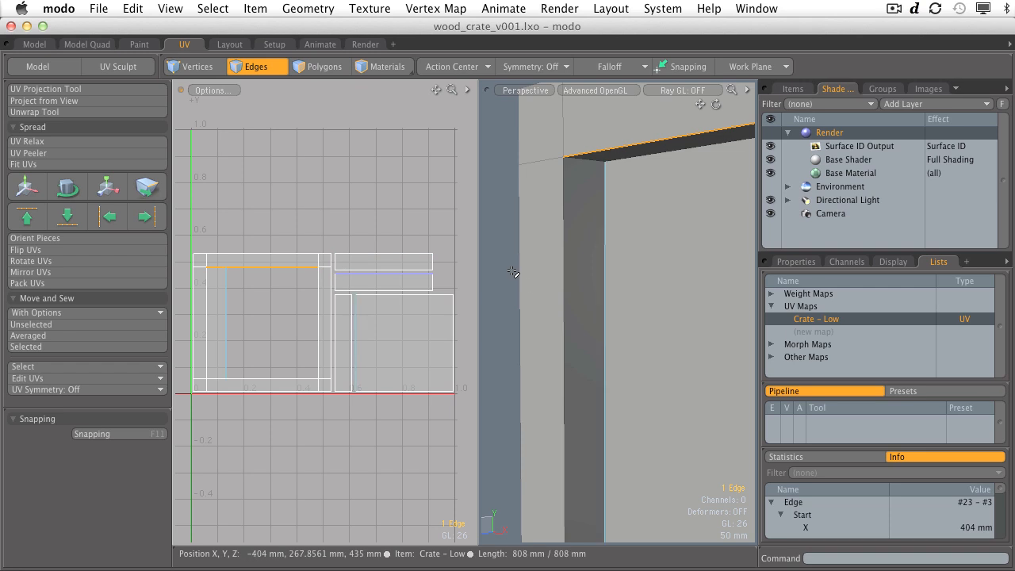
left_click_drag(576, 238, 586, 270, "ctrl+alt")
left_click_drag(587, 270, 591, 325, "alt")
mouse_move(591, 325)
left_mouse_down("ctrl+alt")
mouse_move(580, 328)
mouse_move(602, 327)
left_mouse_up("ctrl+alt")
left_click_drag(602, 327, 567, 298, "alt")
left_click_drag(566, 297, 534, 335, "alt+shift")
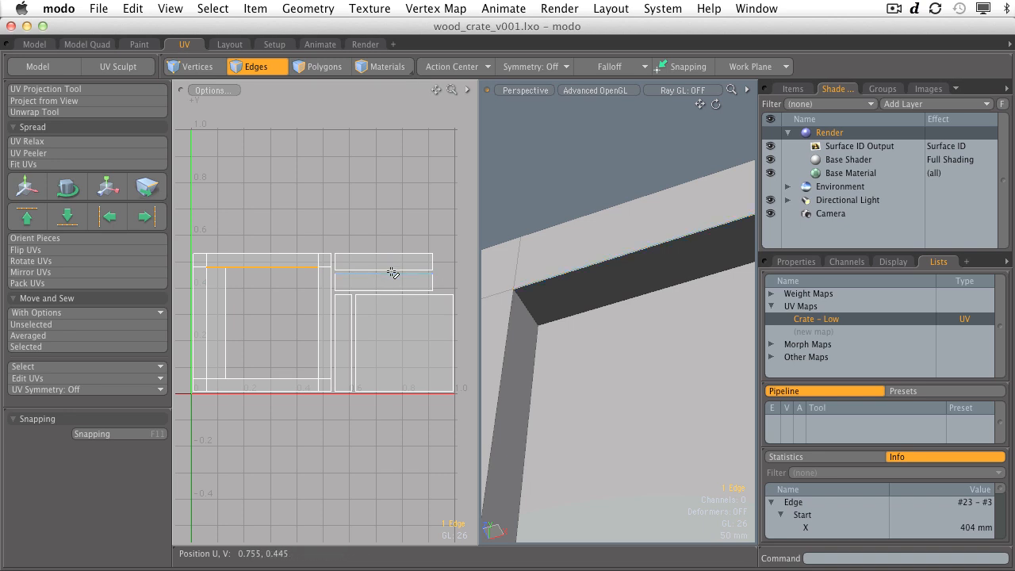
left_click_drag(589, 288, 616, 281, "alt")
- Check the top frame board's polygon and the recess face beneath it in Polygons mode, and return to the edge selection
key("3")
left_click(607, 261)
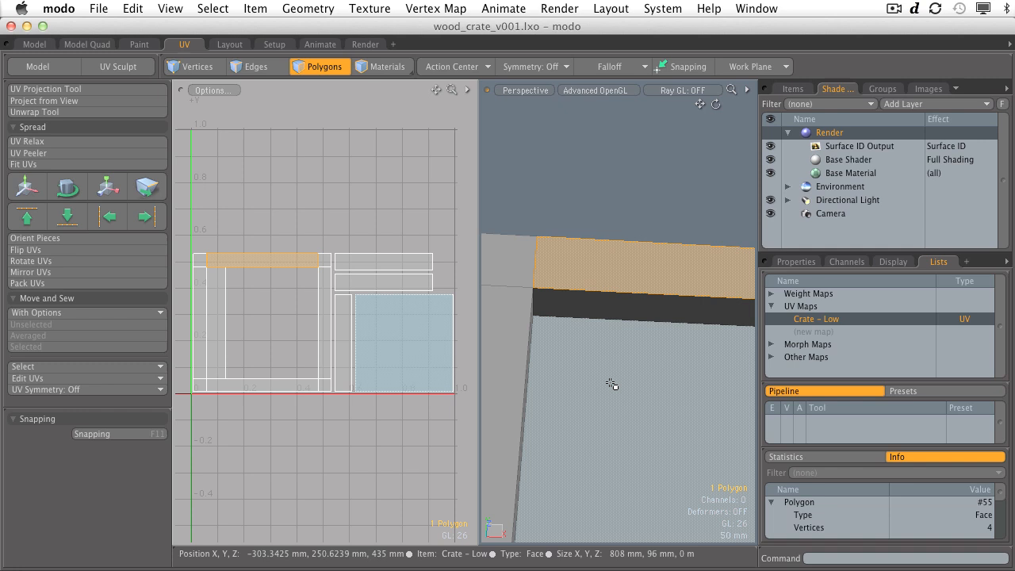
left_click(604, 322)
key("2")
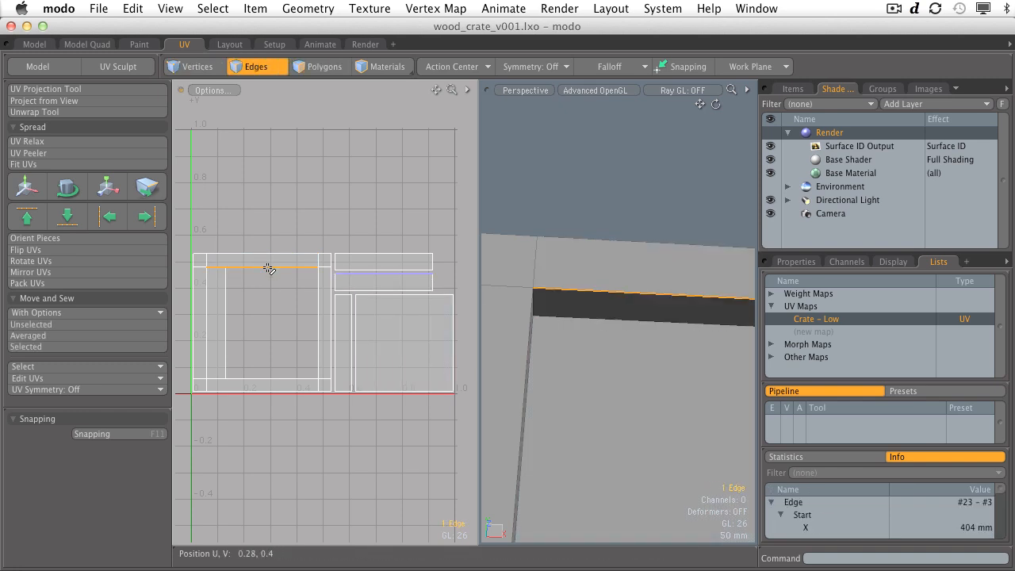
- Try Move and Sew with the Selected option on the top frame board's inner edge, and undo it
left_click(55, 346)
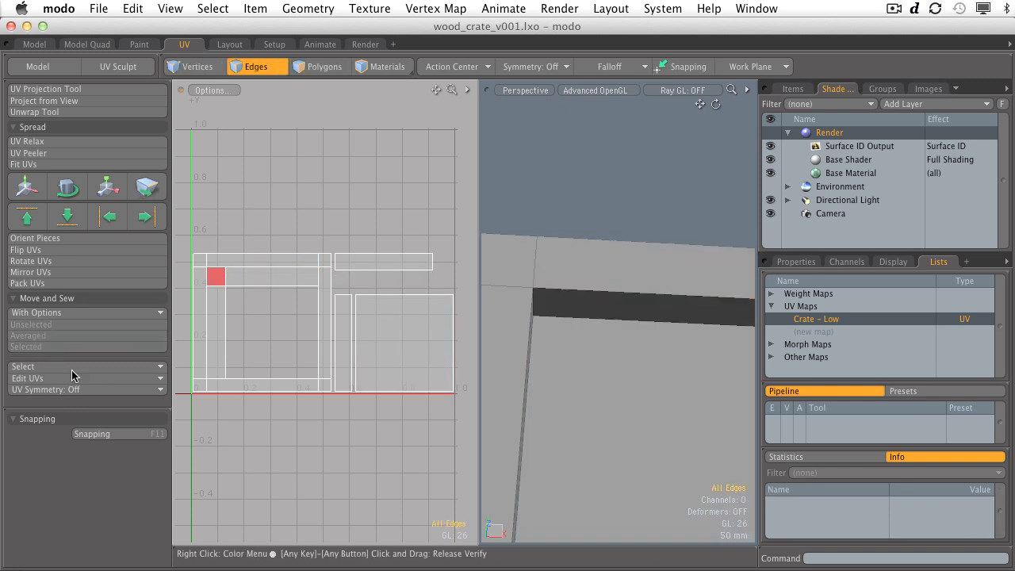
key("ctrl+z")
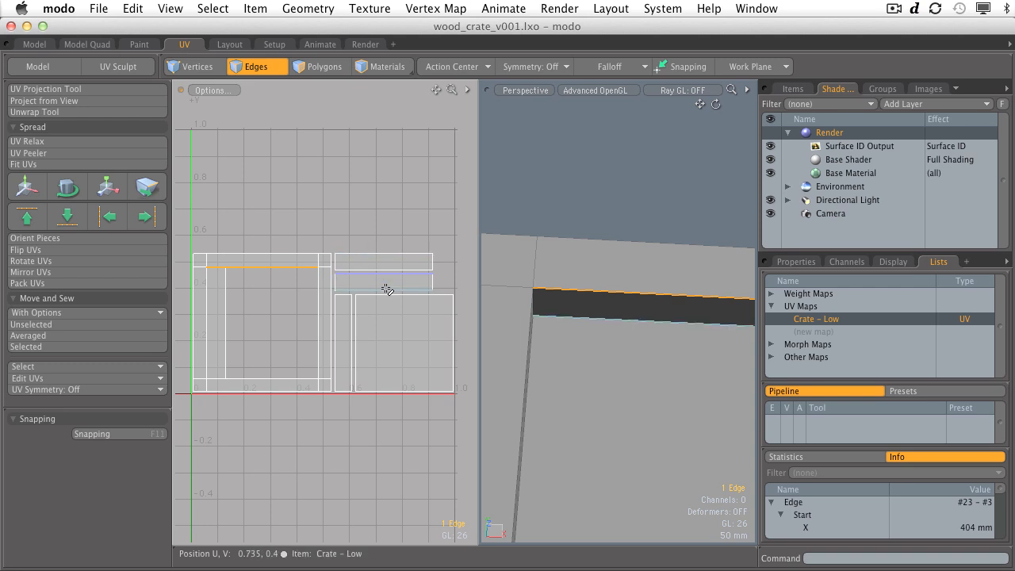
- Move and sew the frame onto the upper recess face with the Unselected option, and move the combined island clear of the other pieces
left_click(56, 327)
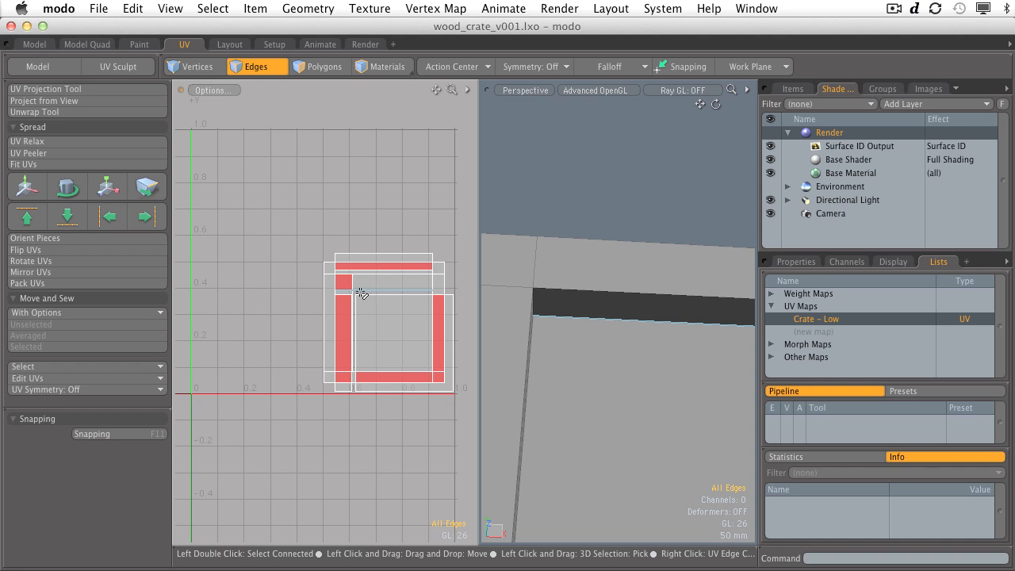
key("3")
double_click(328, 314)
key("w")
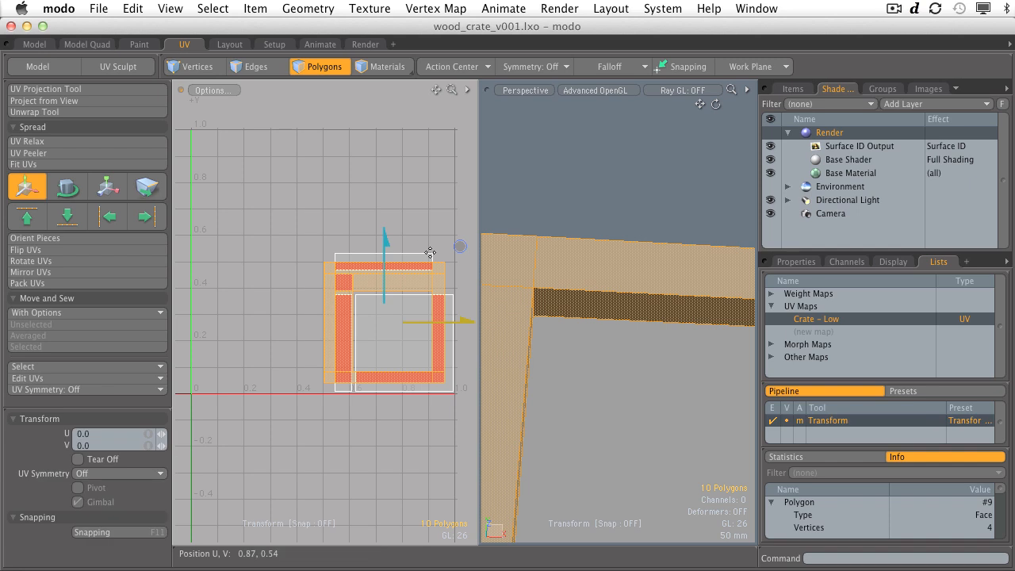
left_click_drag(460, 247, 338, 160)
key("q")
left_click(366, 192)
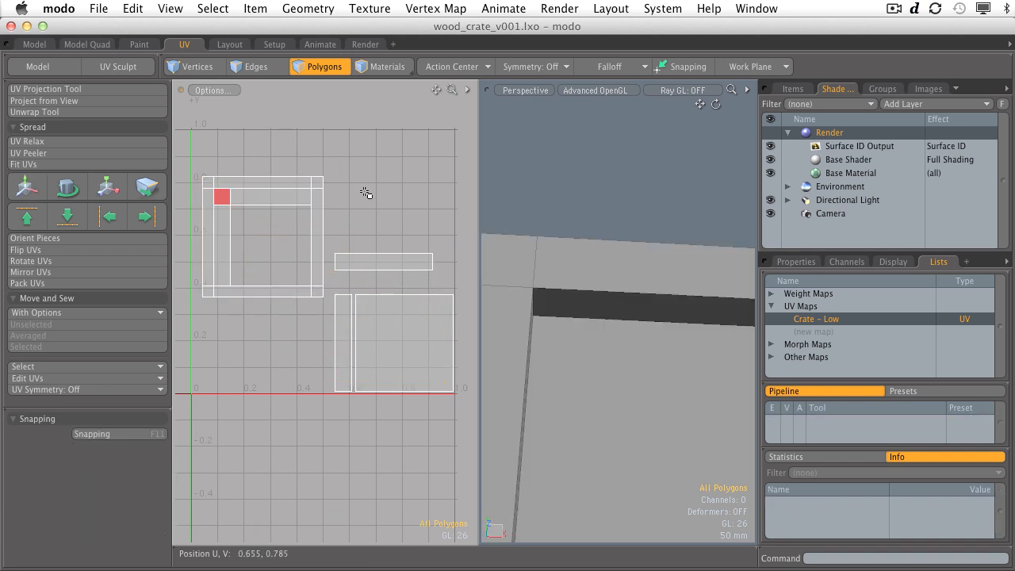
- Move and sew the frame's right inner edge to its recess face with Averaged, and the bottom inner edge with Selected
key("2")
left_click(311, 241)
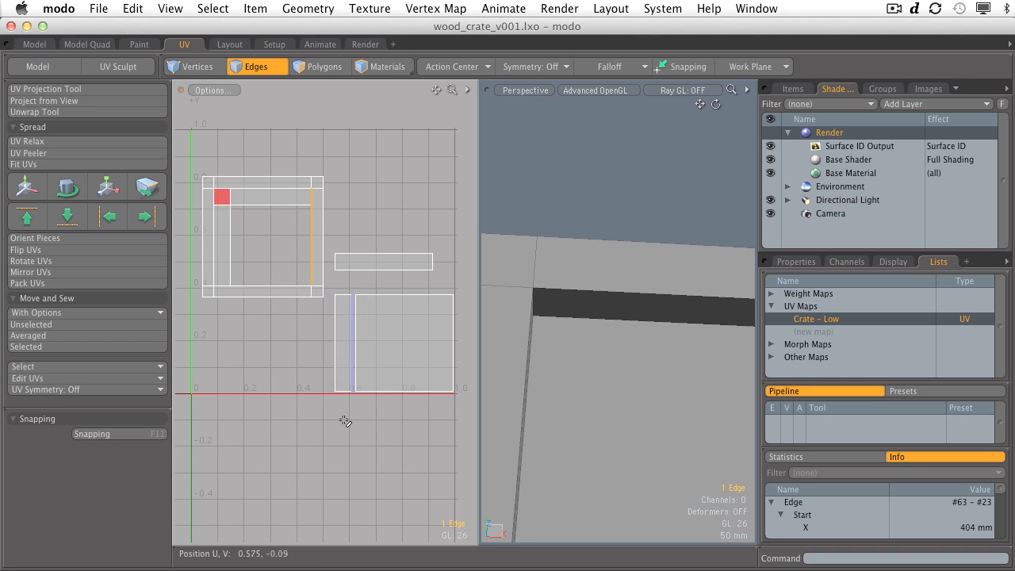
left_click(39, 339)
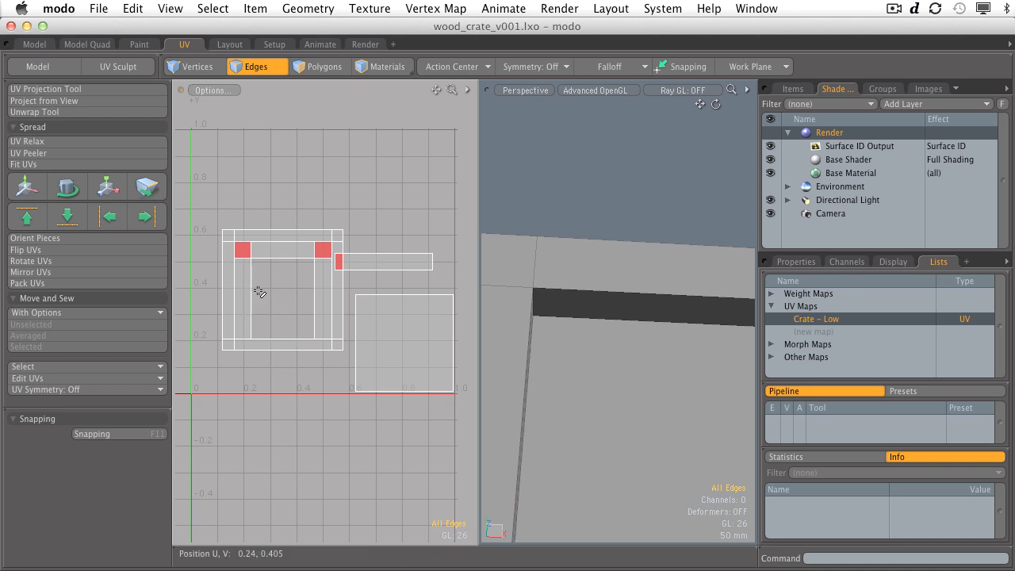
left_click(286, 339)
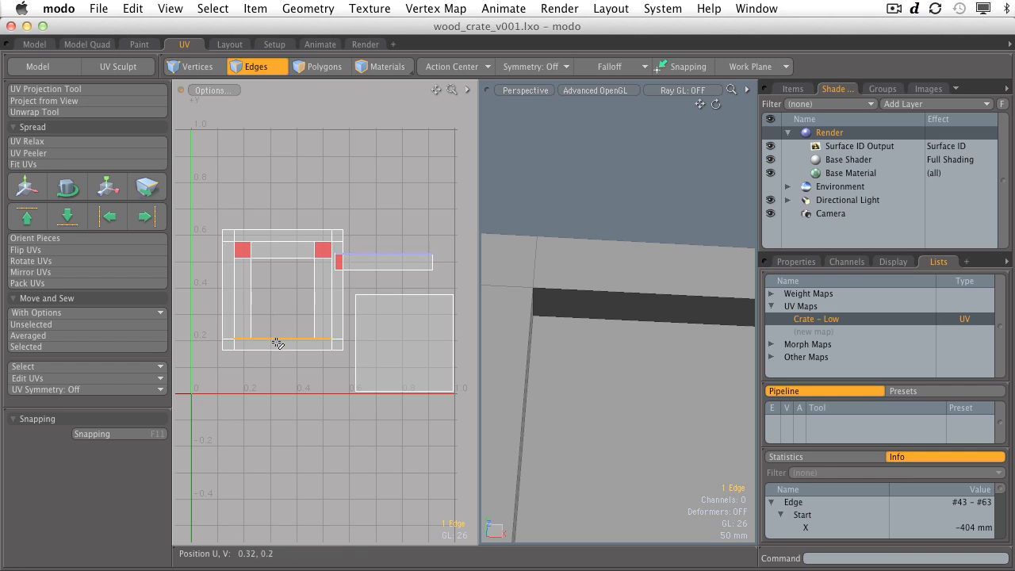
left_click(53, 347)
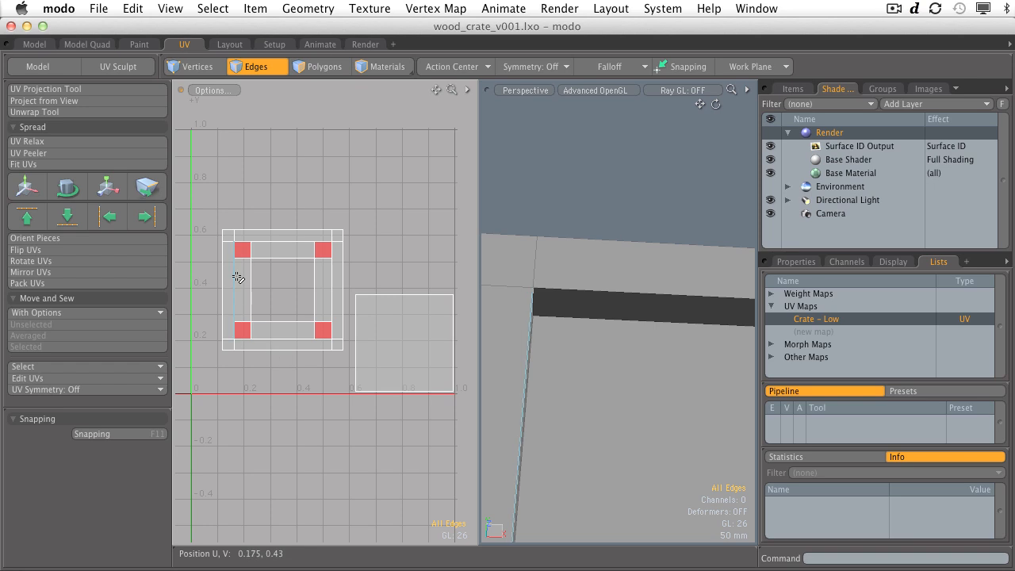
- Inspect the left recess face in Polygons mode, comparing its UV polygon with the model, and clear the selection
left_click_drag(589, 294, 604, 310, "alt")
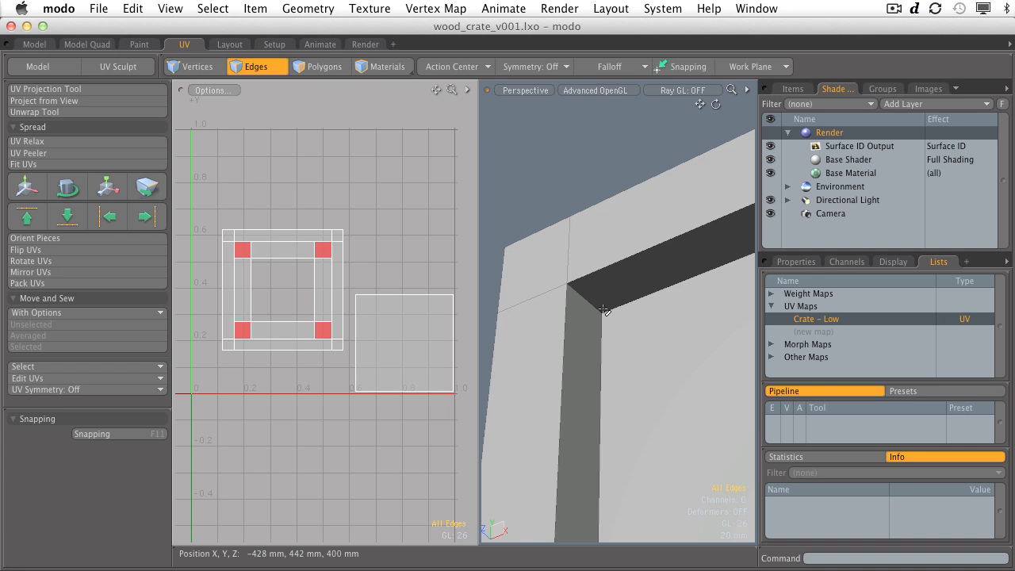
left_click(319, 67)
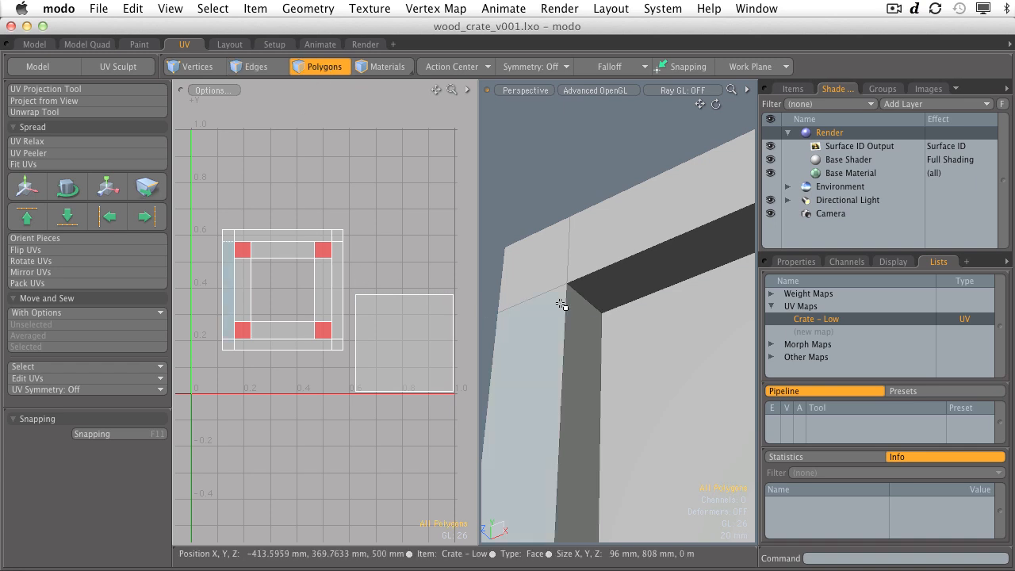
left_click_drag(561, 304, 571, 270, "alt")
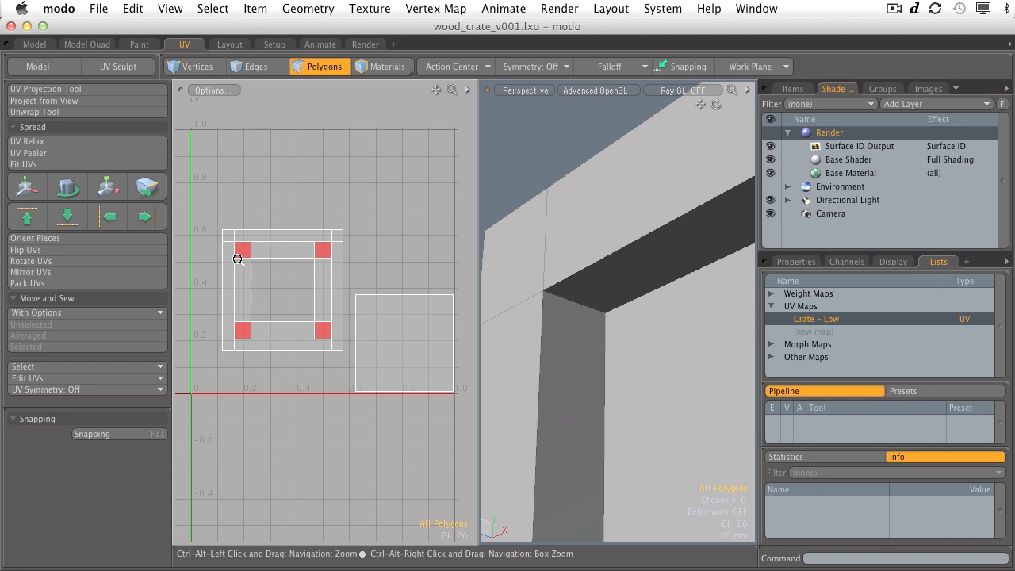
left_click_drag(237, 259, 306, 255, "ctrl+alt")
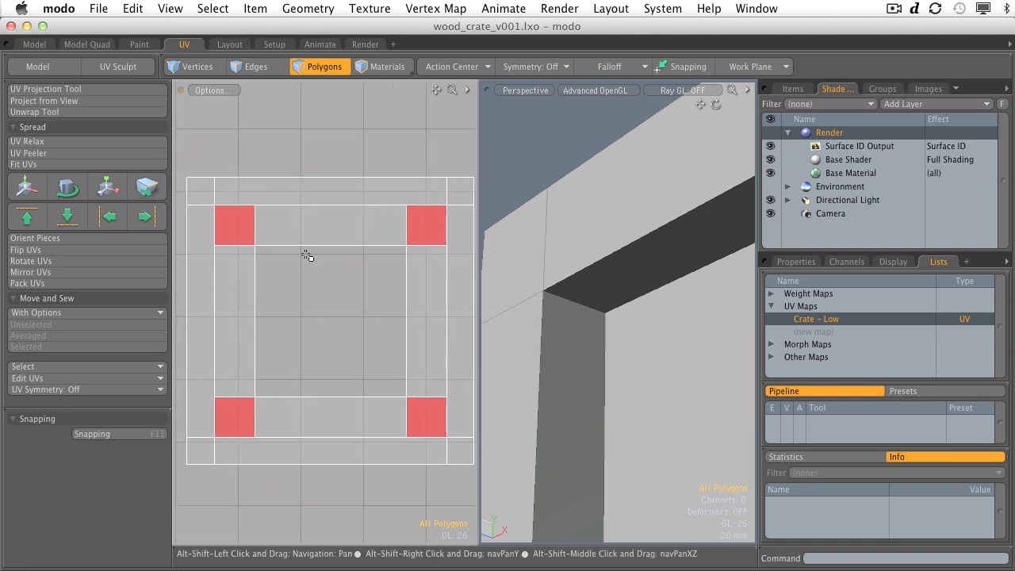
left_click(245, 301)
left_click_drag(623, 374, 514, 377, "ctrl+alt")
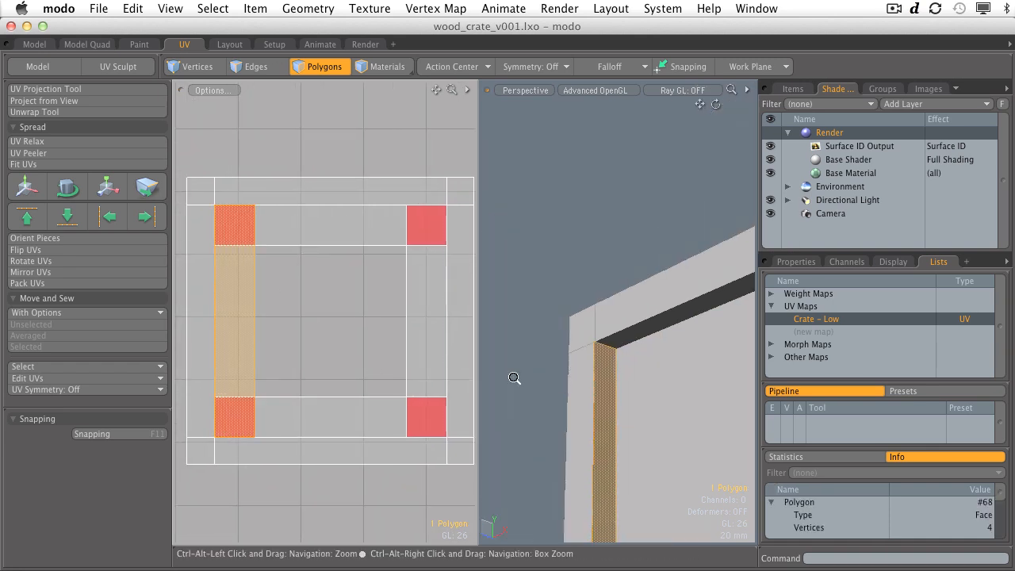
left_click_drag(585, 432, 580, 268, "alt+shift")
left_click_drag(580, 268, 630, 248, "alt")
left_click(381, 229)
- Compare the left and top recess faces at the upper-left corner in the UV and 3D views, and clear the selection
left_click_drag(630, 247, 594, 232, "alt+shift")
left_click_drag(594, 232, 615, 257, "alt")
left_click_drag(614, 258, 634, 272, "alt")
left_click_drag(635, 272, 662, 277, "ctrl+alt")
left_click_drag(220, 233, 360, 227, "ctrl+alt")
left_click_drag(360, 227, 444, 220, "alt+shift")
left_click(601, 297)
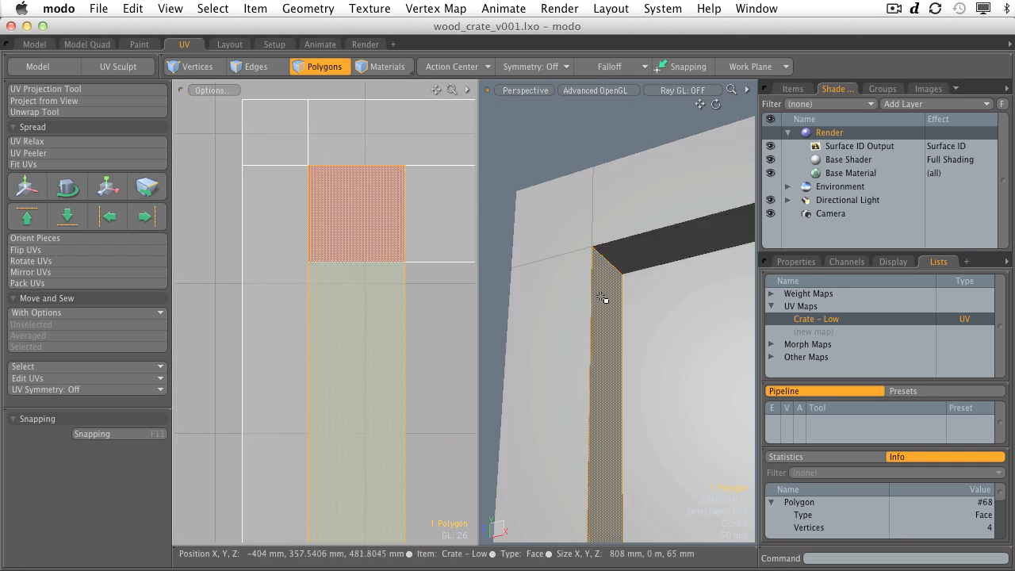
left_click(679, 247)
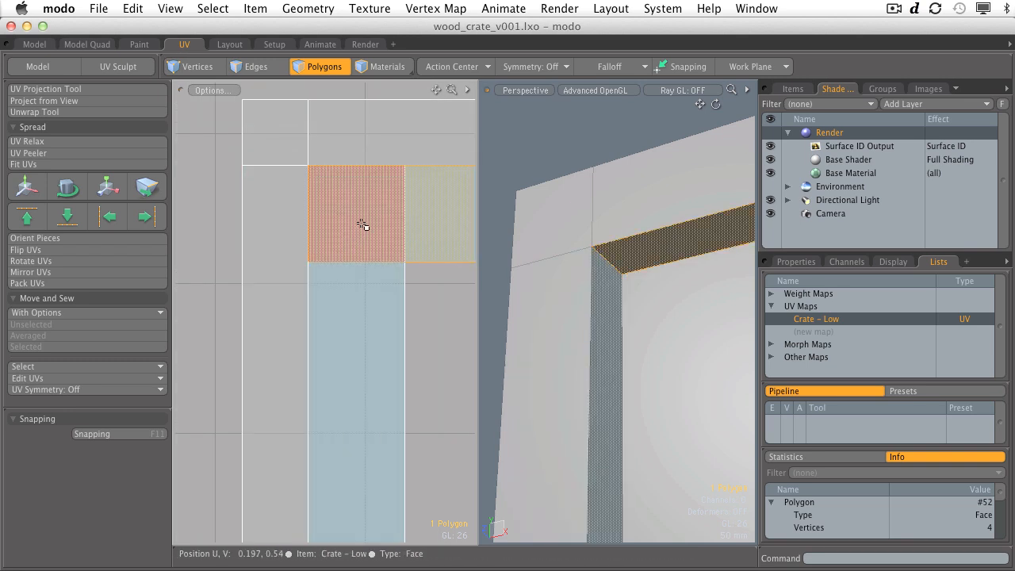
left_click_drag(362, 224, 337, 248, "ctrl+alt")
left_click(389, 284)
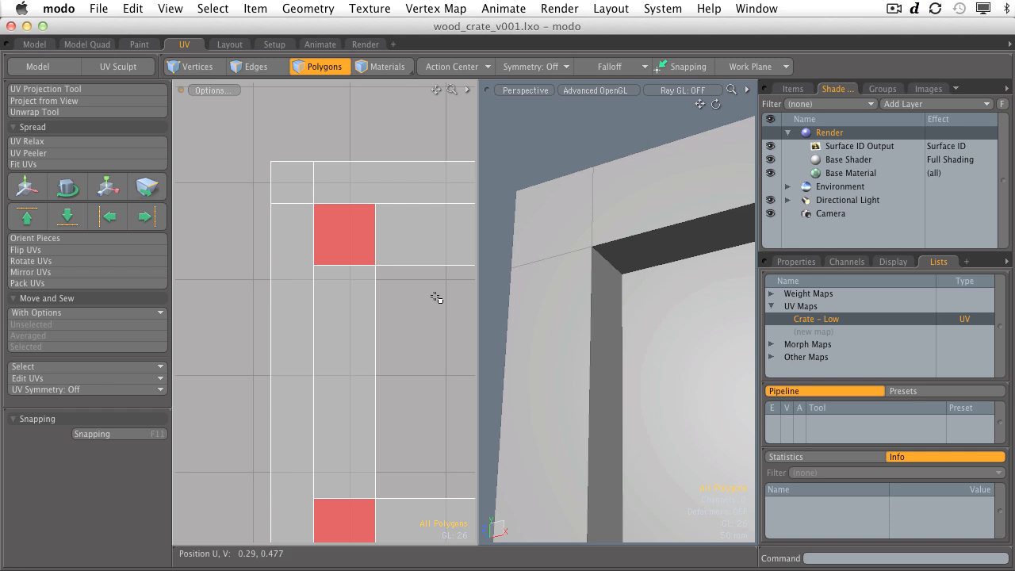
- Review the whole sewn frame island beside the separate square panel piece, along with the full crate side in 3D
left_click_drag(407, 289, 361, 290, "ctrl+alt")
left_click_drag(623, 271, 549, 258, "ctrl+alt")
mouse_move(548, 258)
left_mouse_down("alt")
mouse_move(521, 274)
mouse_move(541, 275)
left_mouse_up("alt")
left_click_drag(417, 275, 344, 270, "ctrl+alt")
left_click_drag(344, 270, 274, 231, "alt+shift")
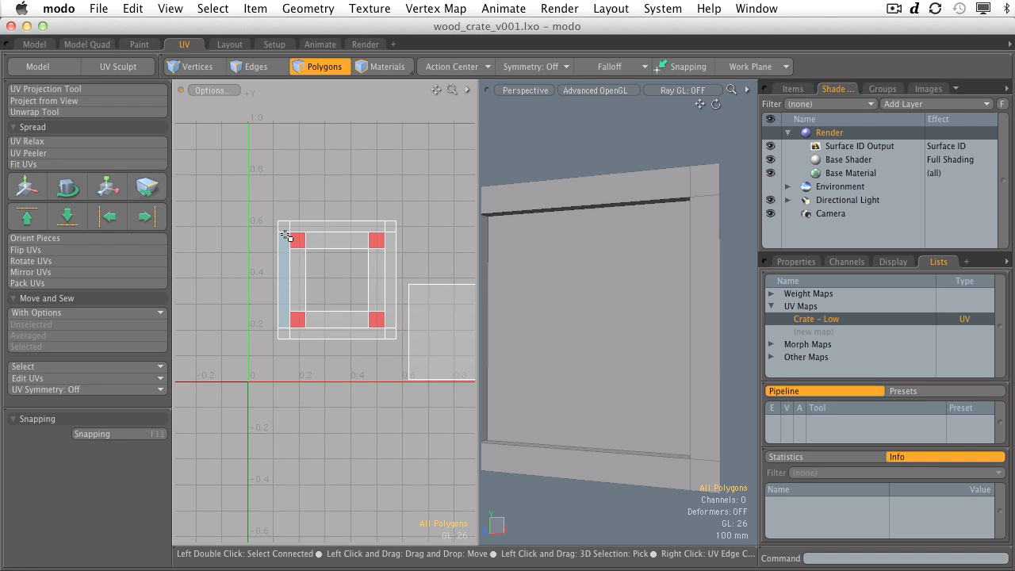
mouse_move(286, 236)
left_mouse_down("ctrl+alt")
mouse_move(344, 235)
mouse_move(296, 240)
left_mouse_up("ctrl+alt")
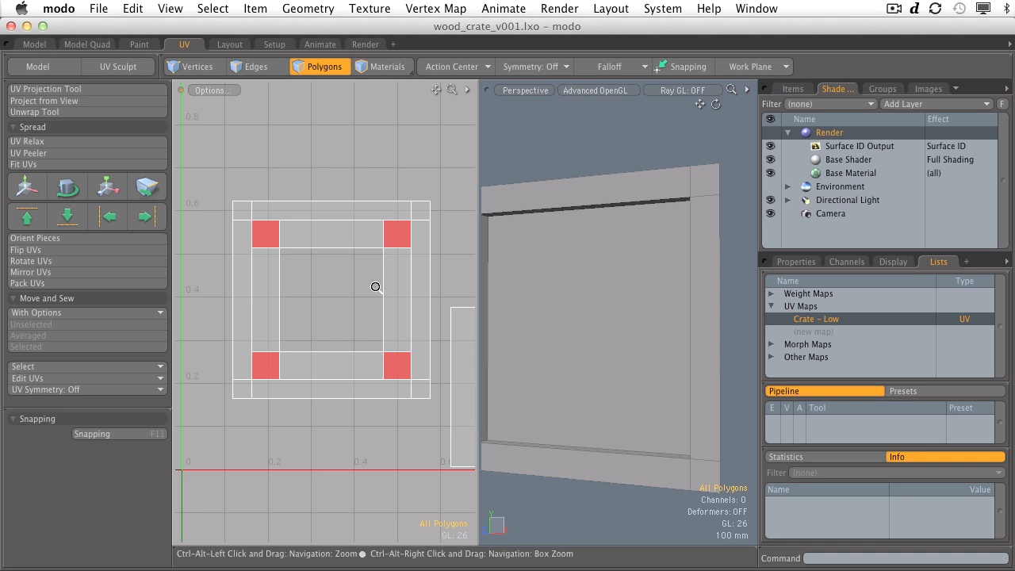
left_click_drag(376, 288, 360, 290, "ctrl+alt")
left_click_drag(360, 290, 328, 256, "alt+shift")
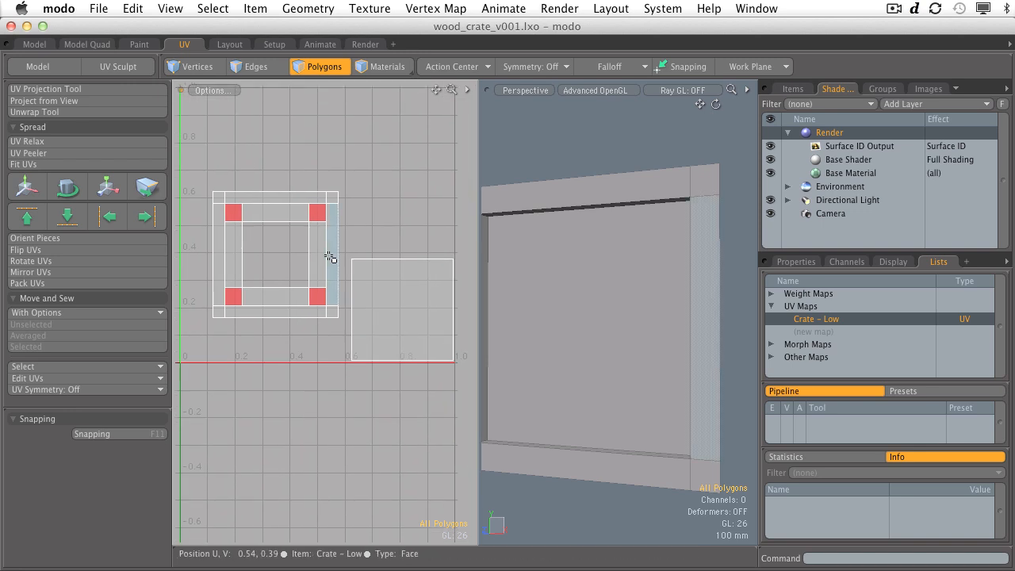